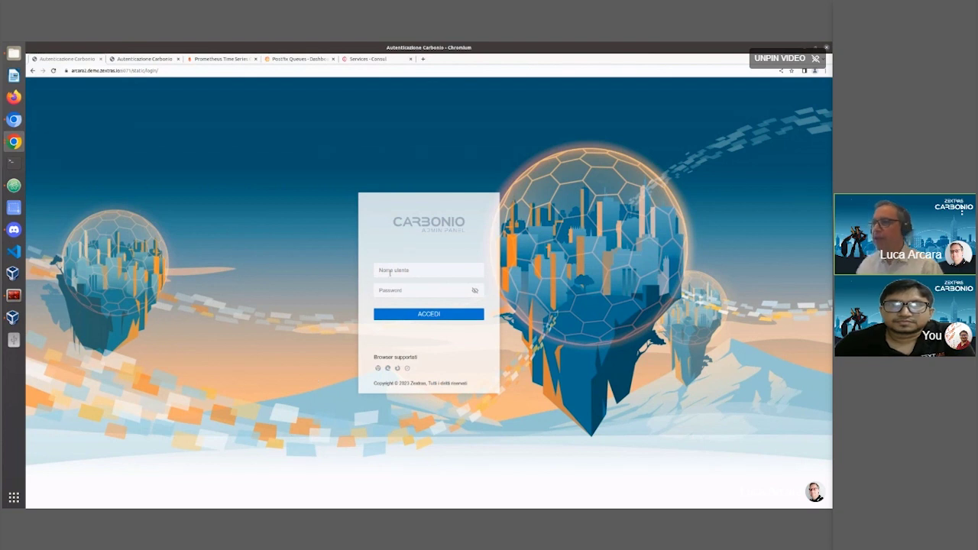
# Log in to the Carbonio admin panel as zextras, entering the account password
pyautogui.click(390, 273)
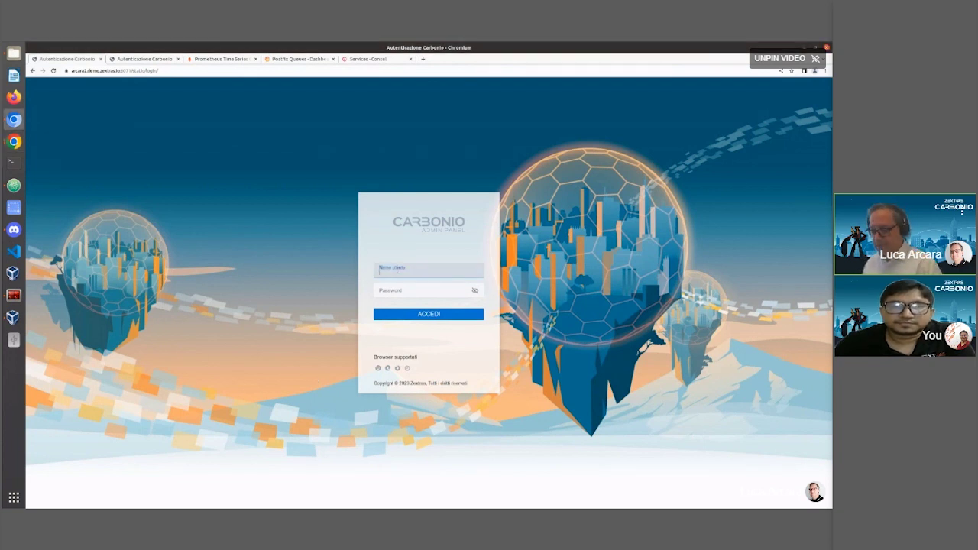
pyautogui.write('zextras')
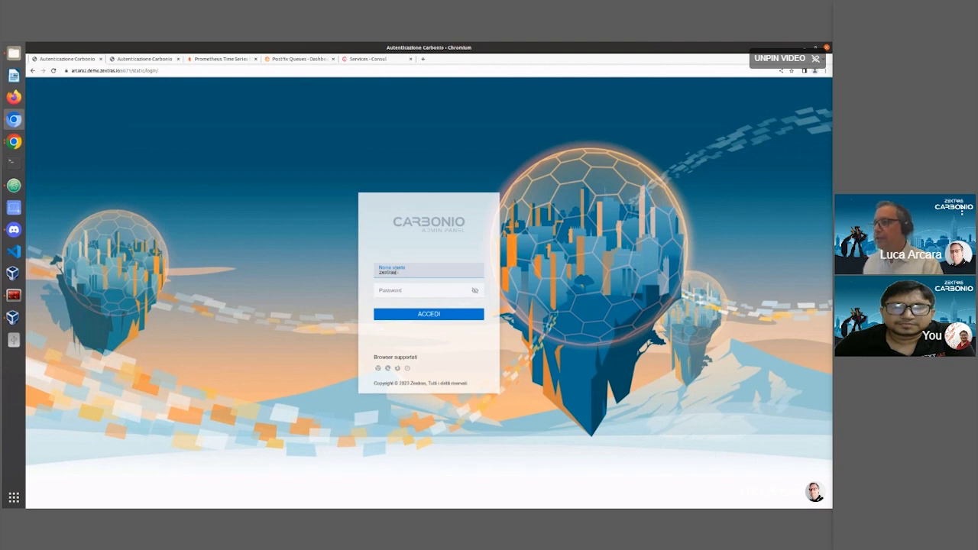
pyautogui.press('Tab')
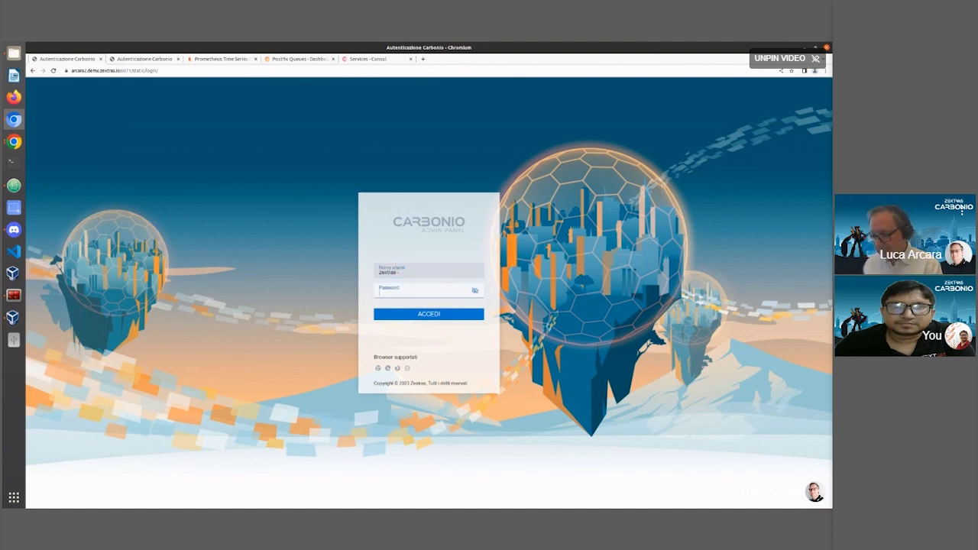
pyautogui.write('*****')
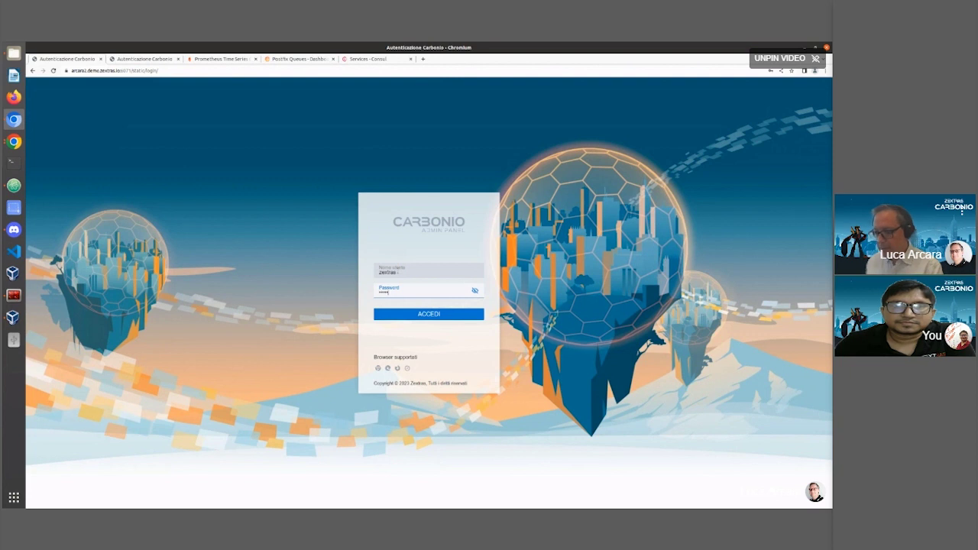
pyautogui.press('Return')
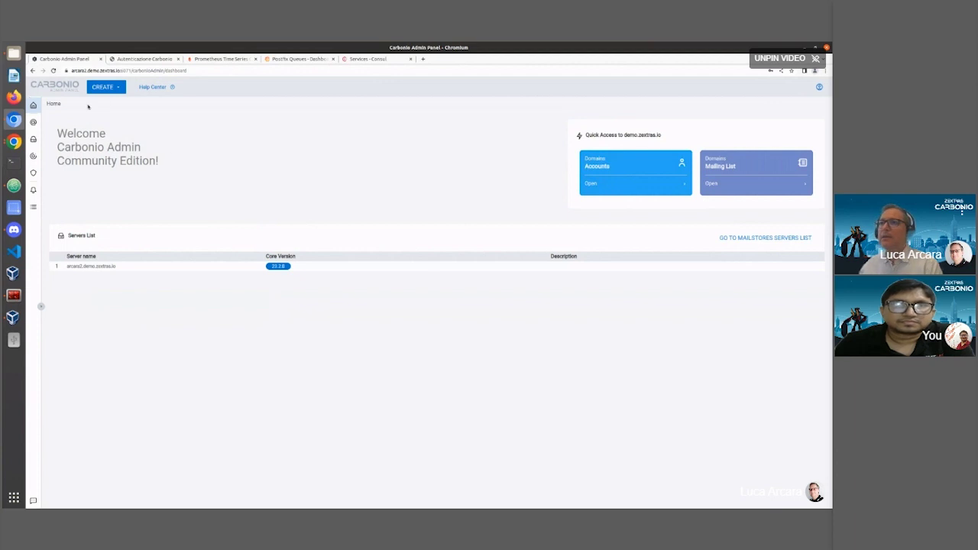
# Open the accounts list of the demo.zextras.io domain and enlarge the page display for readability
pyautogui.click(585, 186)
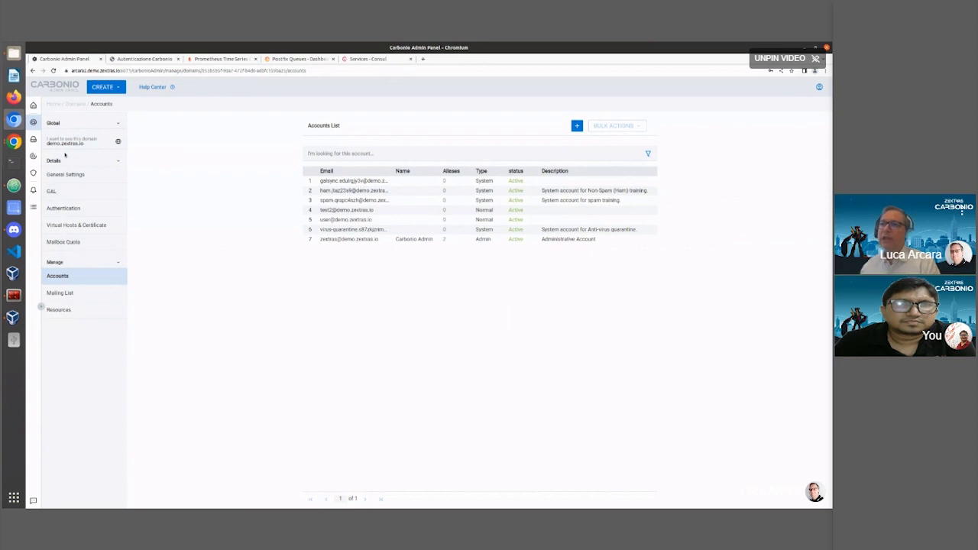
pyautogui.moveTo(35, 122)
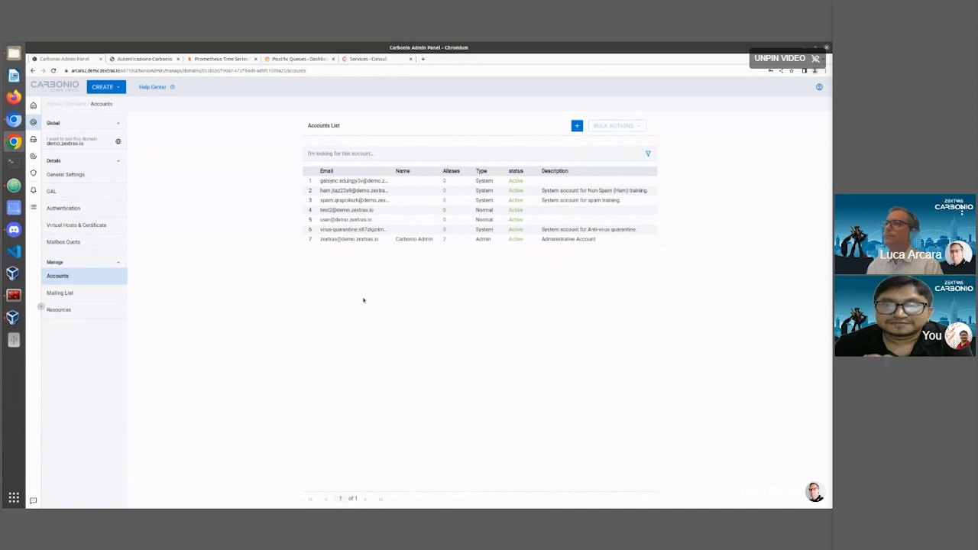
pyautogui.hotkey('ctrl', '+')
pyautogui.hotkey('ctrl', '+')
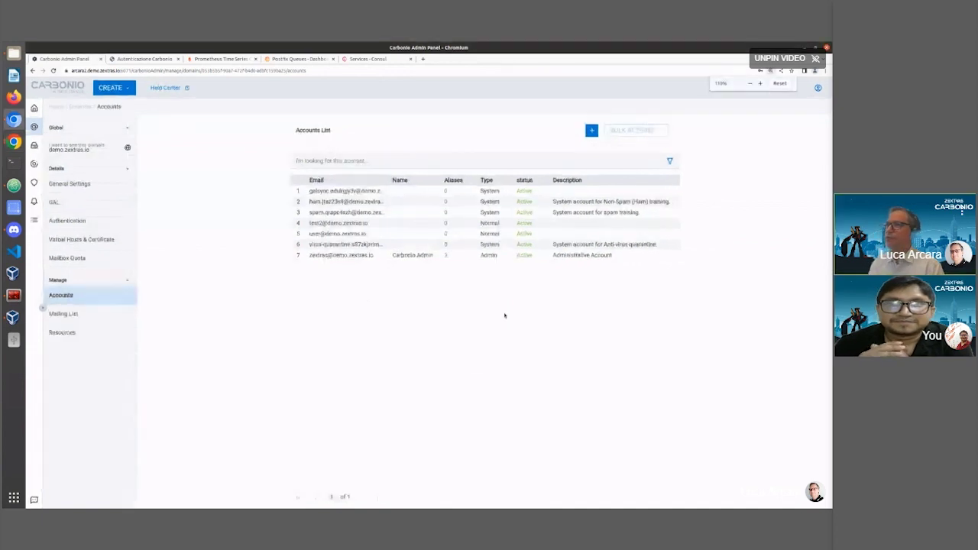
pyautogui.hotkey('ctrl', '+')
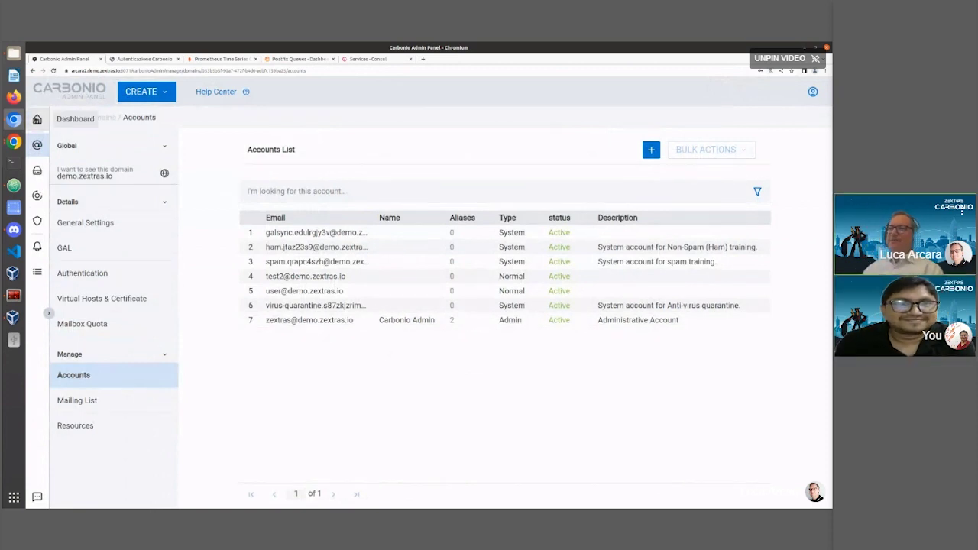
# Return to the dashboard and expand the collapsed navigation so that the section names are shown
pyautogui.click(36, 119)
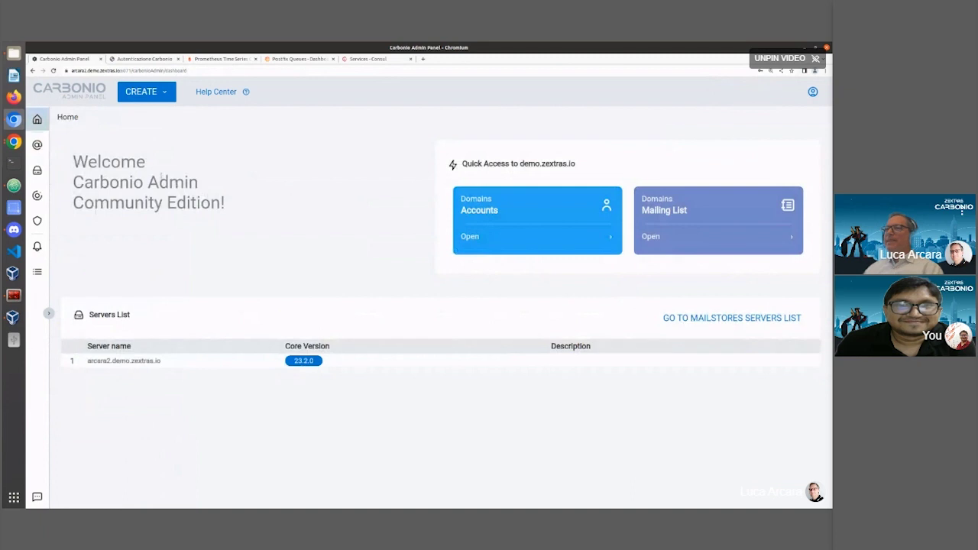
pyautogui.moveTo(37, 145)
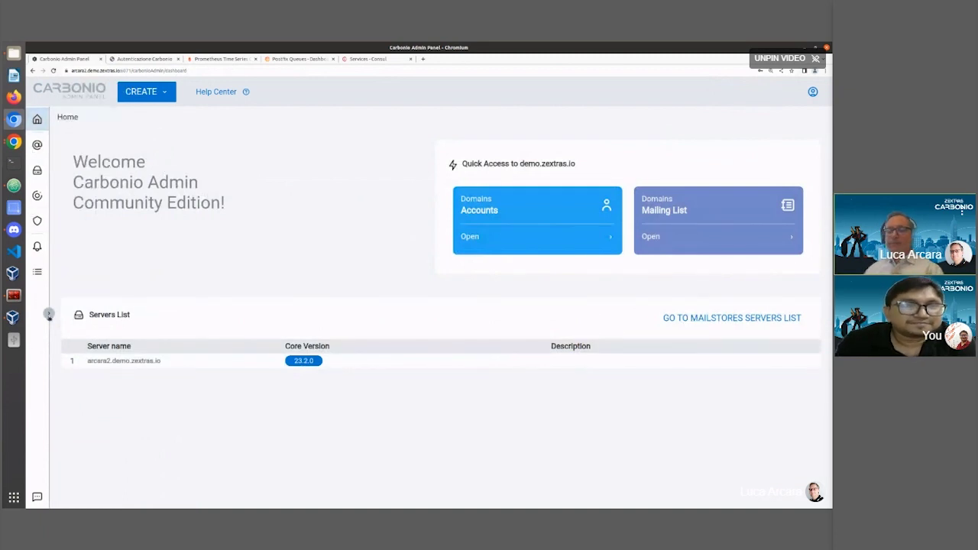
pyautogui.click(48, 314)
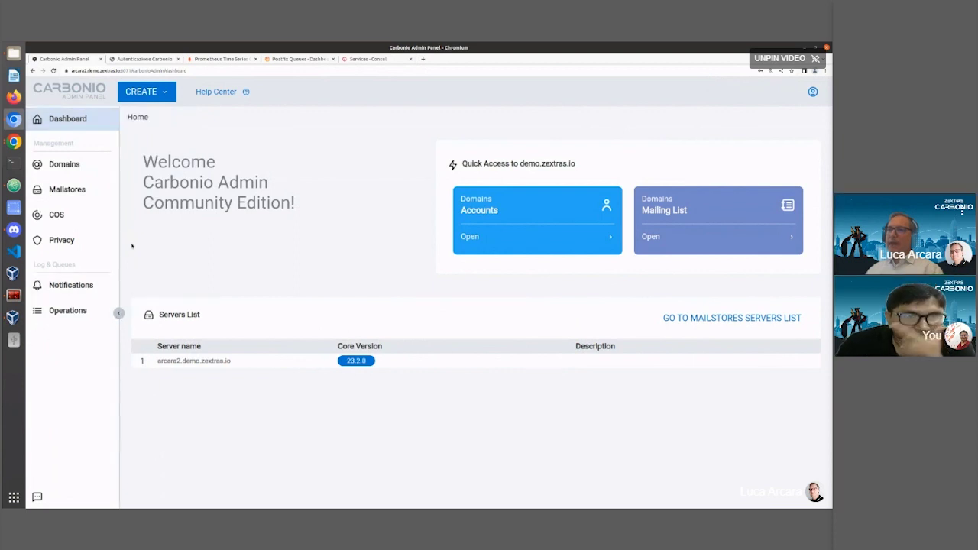
pyautogui.moveTo(71, 166)
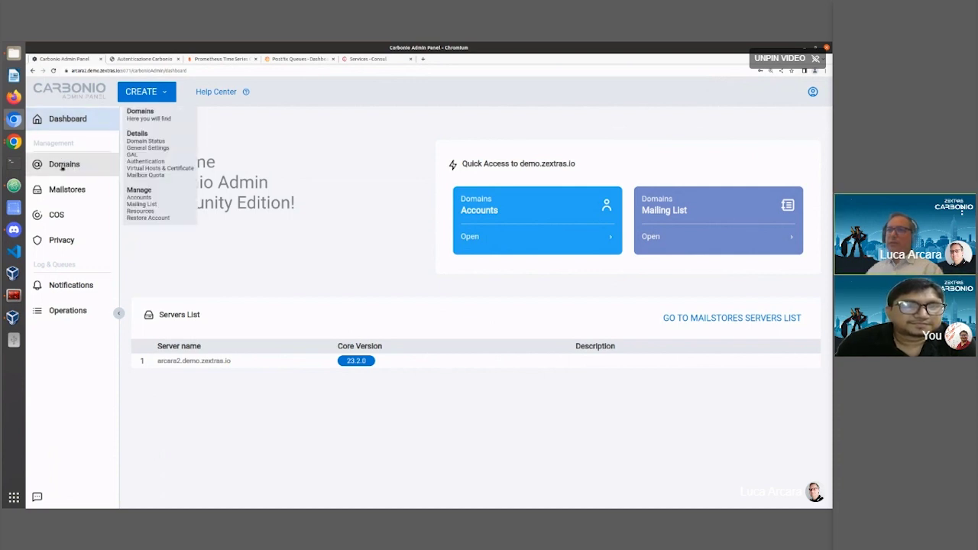
pyautogui.moveTo(71, 193)
pyautogui.moveTo(62, 218)
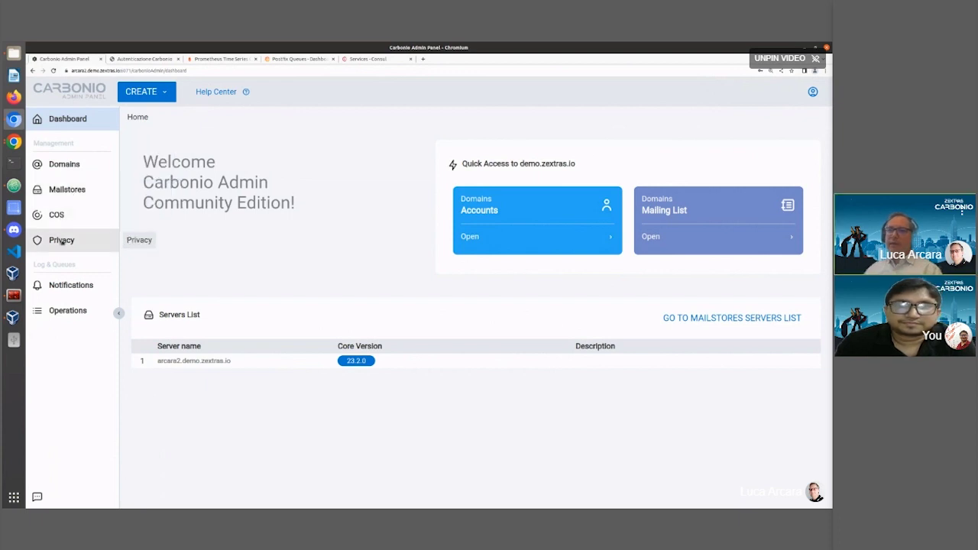
# Review the General Settings and Authentication pages of the demo.zextras.io domain
pyautogui.click(69, 167)
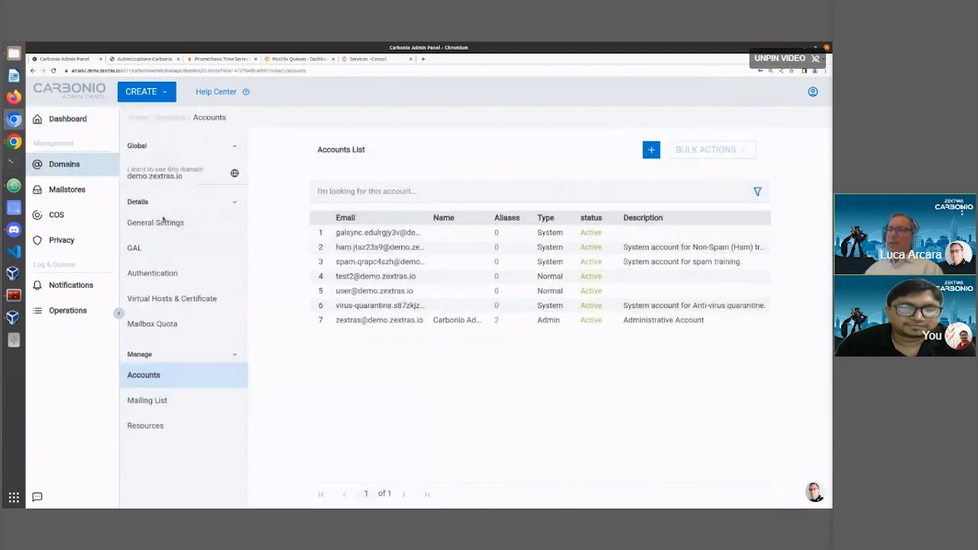
pyautogui.click(167, 224)
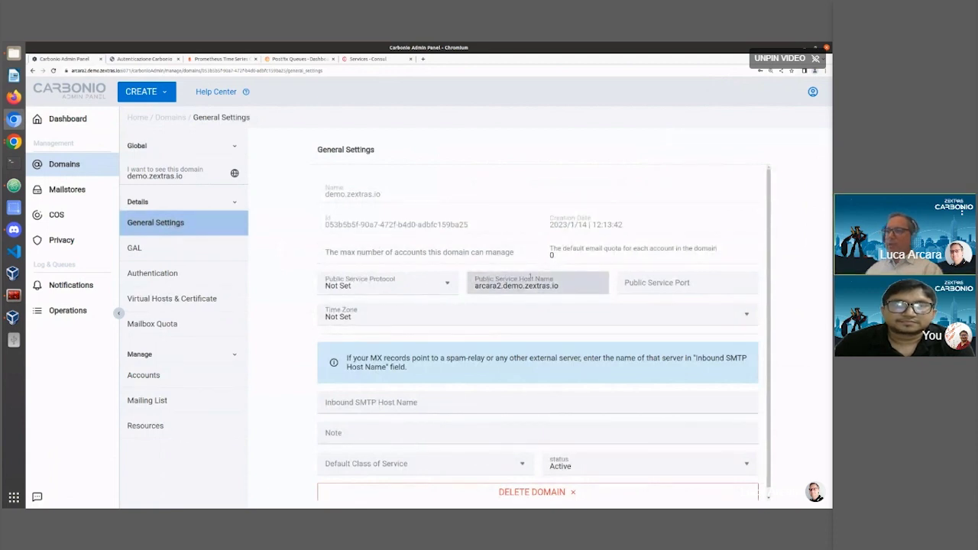
pyautogui.click(153, 273)
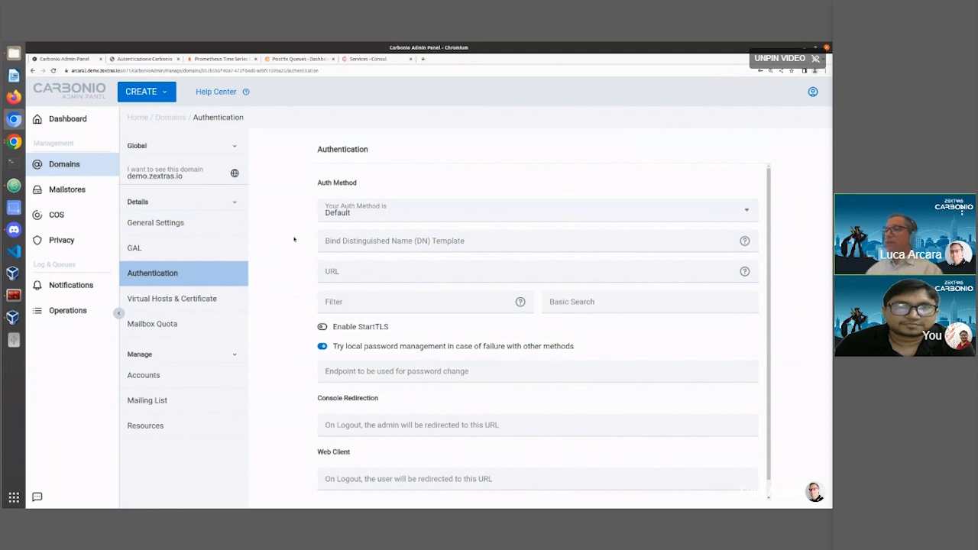
# Examine the domain's virtual hosts and certificate settings, including the form for loading and verifying a certificate, and close the form
pyautogui.click(211, 302)
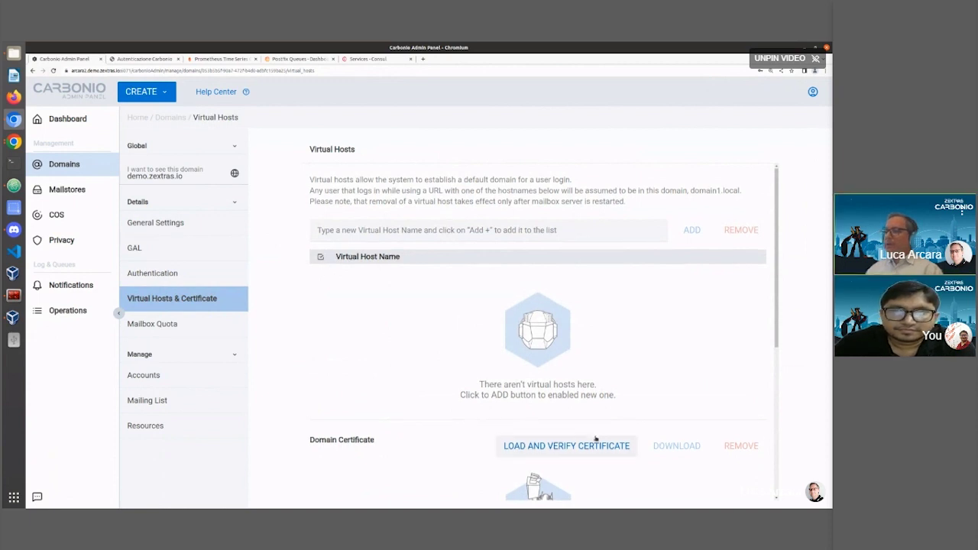
pyautogui.scroll(-1, 596, 436)
pyautogui.scroll(-1, 566, 385)
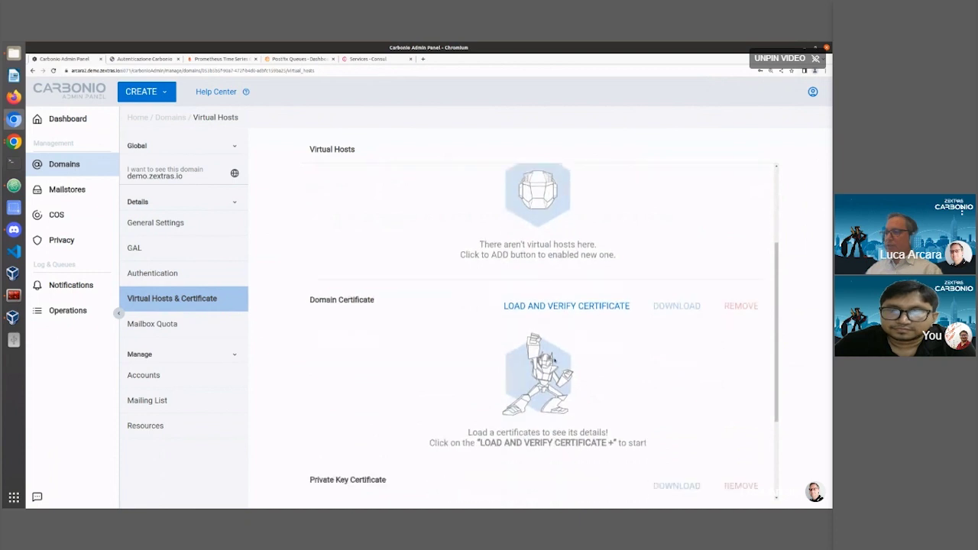
pyautogui.click(559, 292)
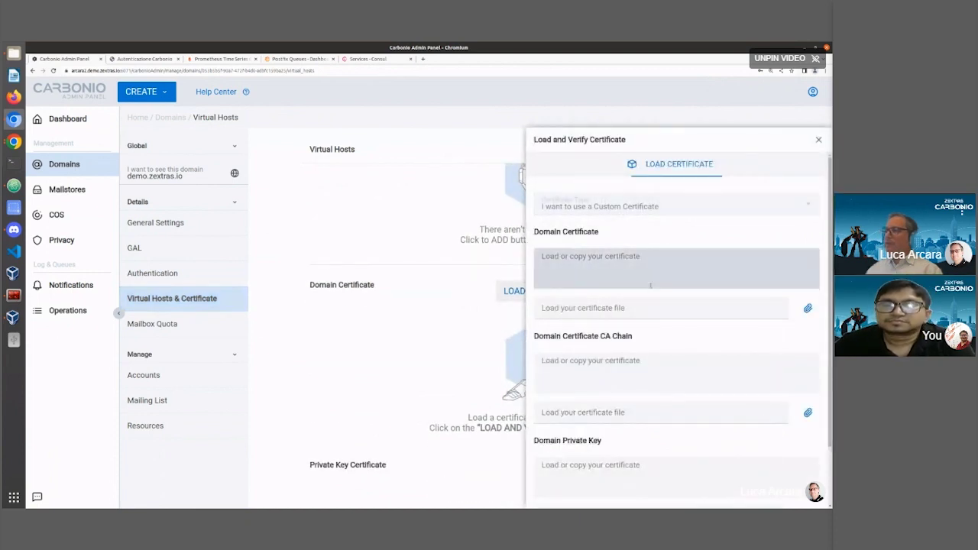
pyautogui.scroll(-1, 650, 286)
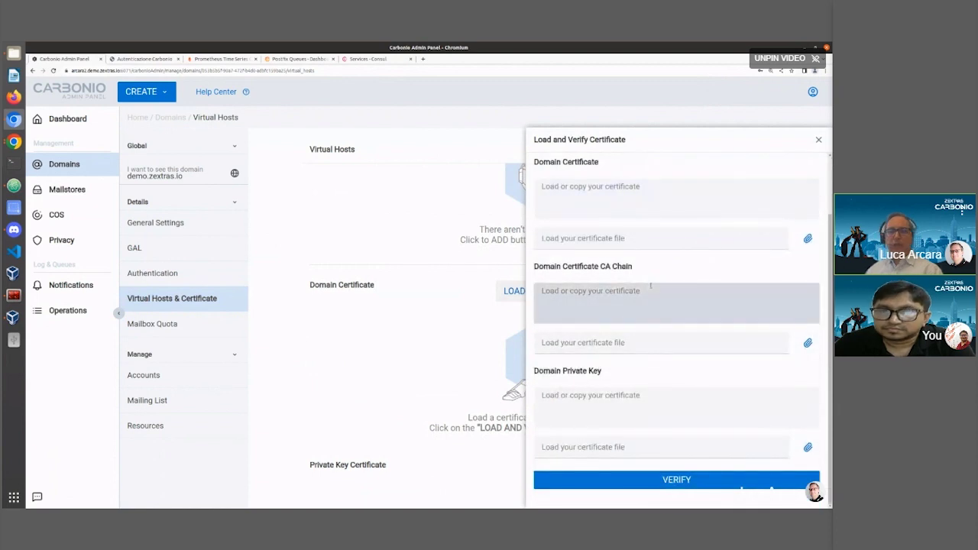
pyautogui.click(818, 142)
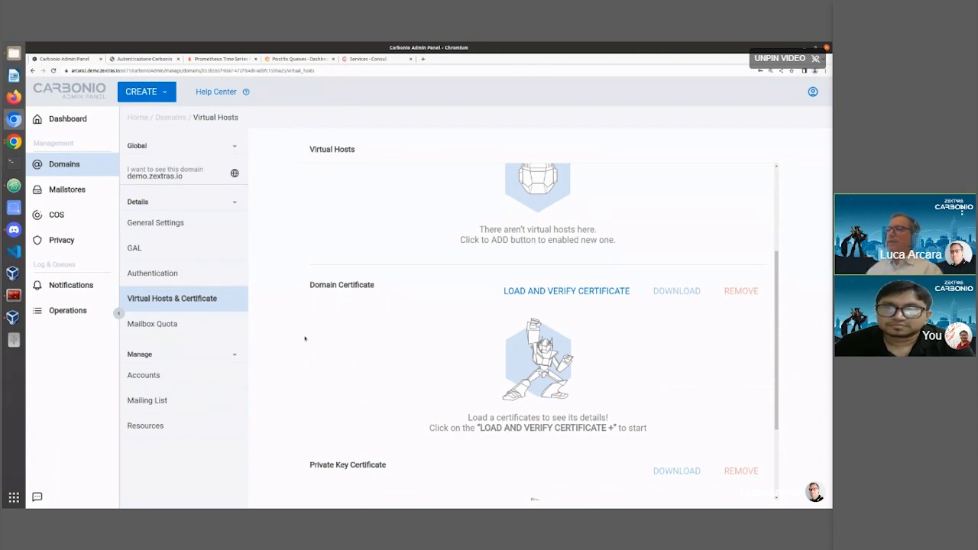
# Switch the managed domain to customer.tld and show its accounts list
pyautogui.click(170, 369)
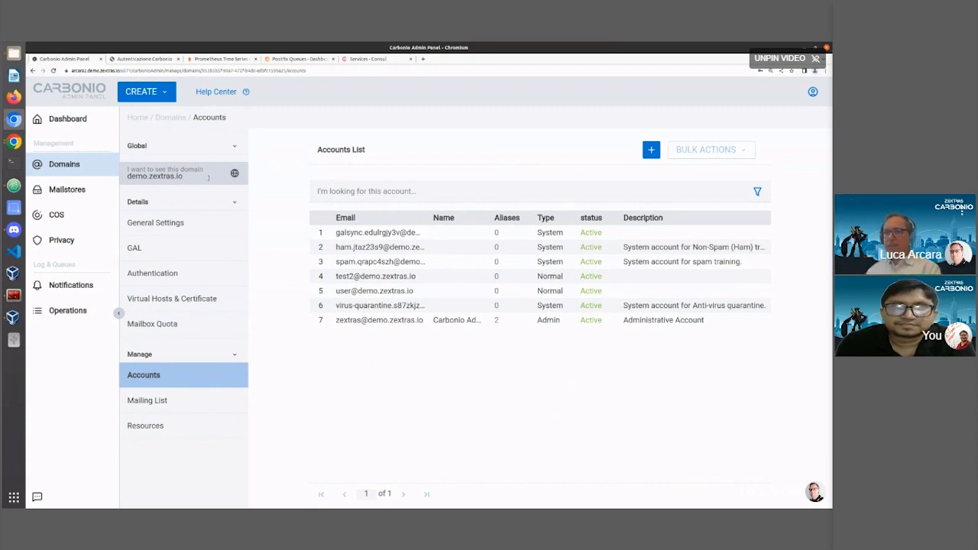
pyautogui.click(208, 176)
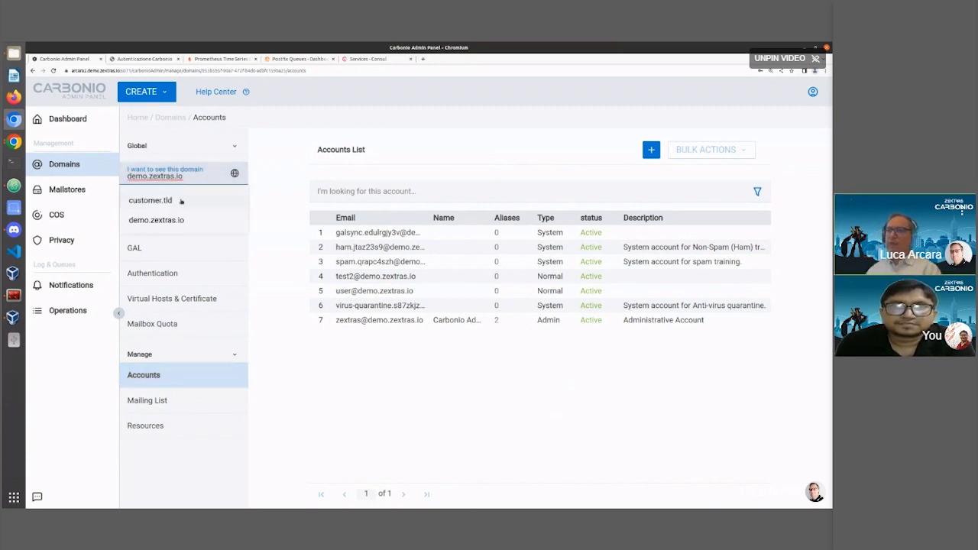
pyautogui.click(181, 201)
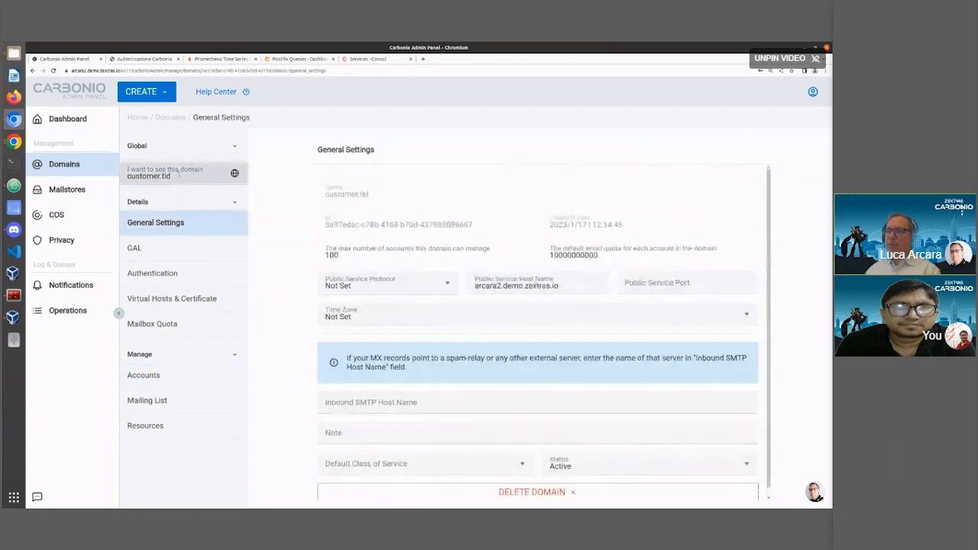
pyautogui.click(176, 375)
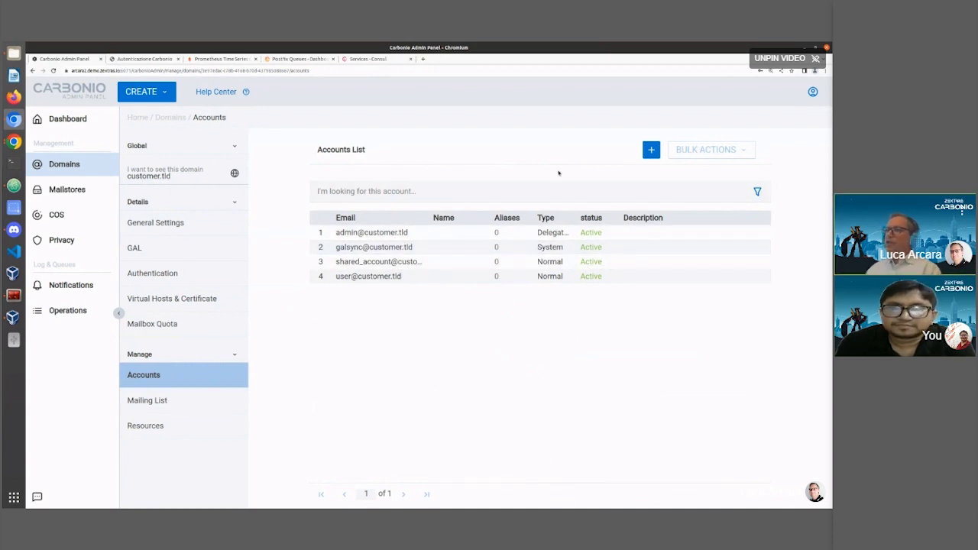
# View the details of customer.tld's normal user account, open the account for editing and examine its general settings
pyautogui.click(380, 277)
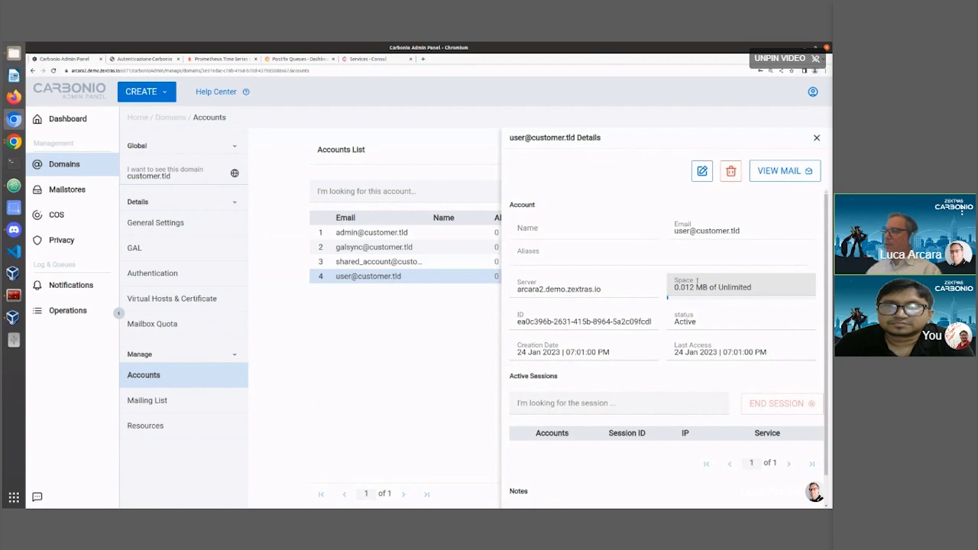
pyautogui.scroll(-1, 675, 282)
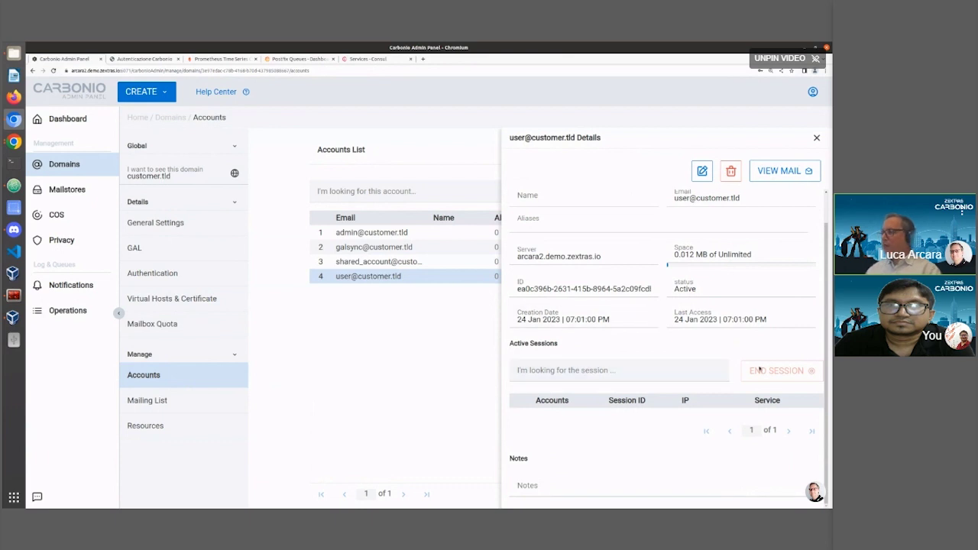
pyautogui.click(701, 172)
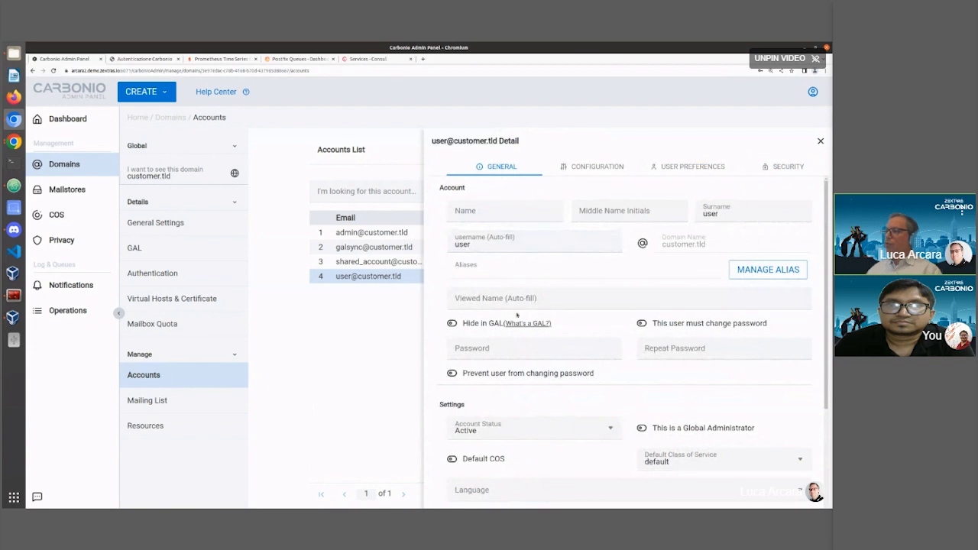
pyautogui.scroll(-3, 589, 375)
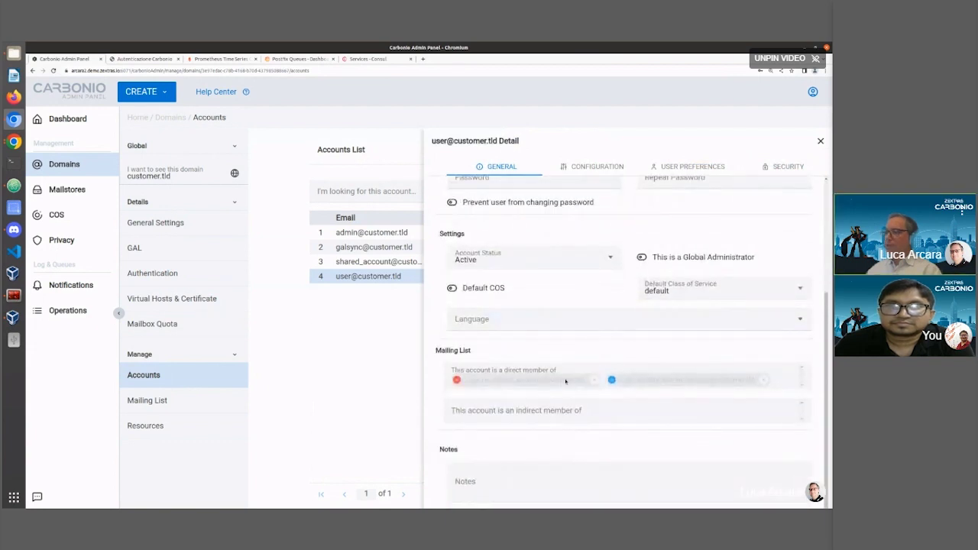
pyautogui.scroll(3, 572, 388)
# Look through the account's Configuration, User Preferences and Security settings, down to the failed login policy
pyautogui.click(590, 165)
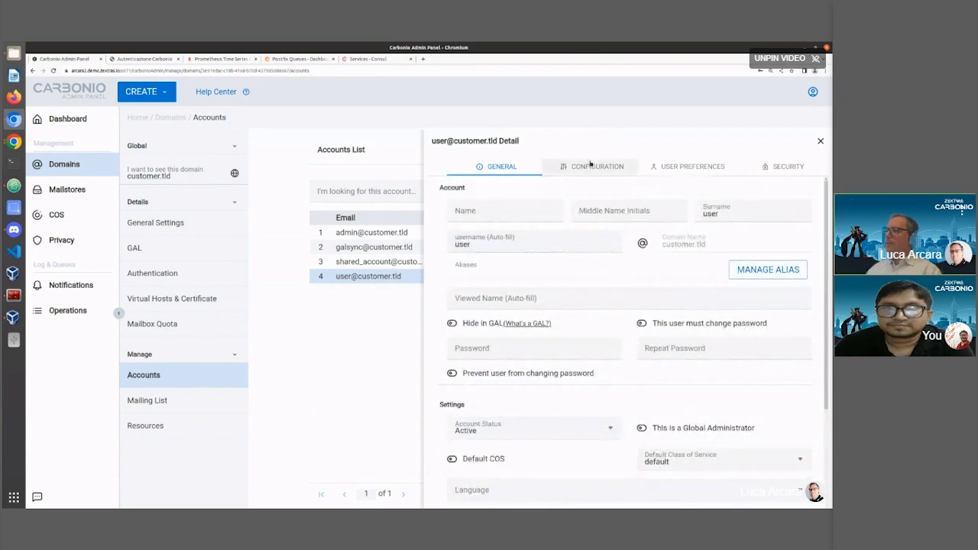
pyautogui.click(672, 166)
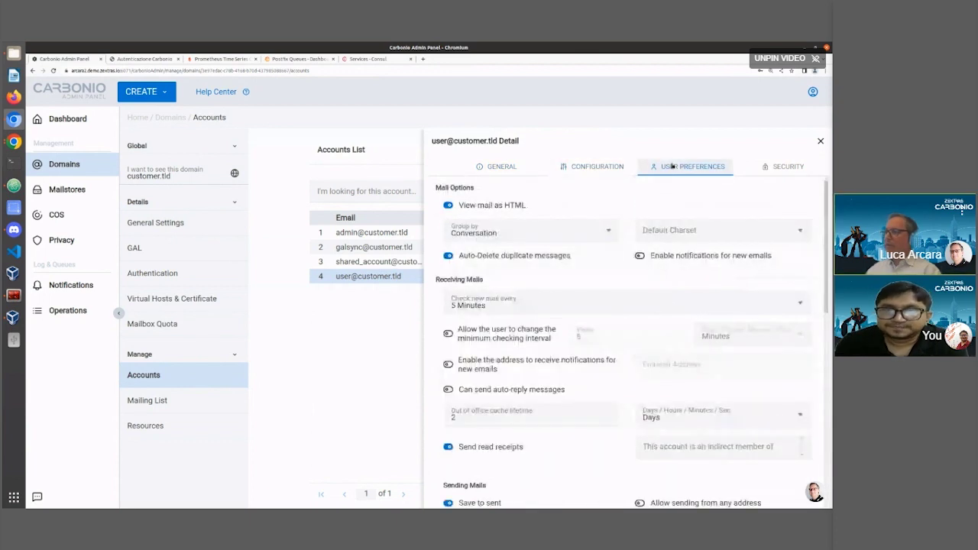
pyautogui.click(765, 168)
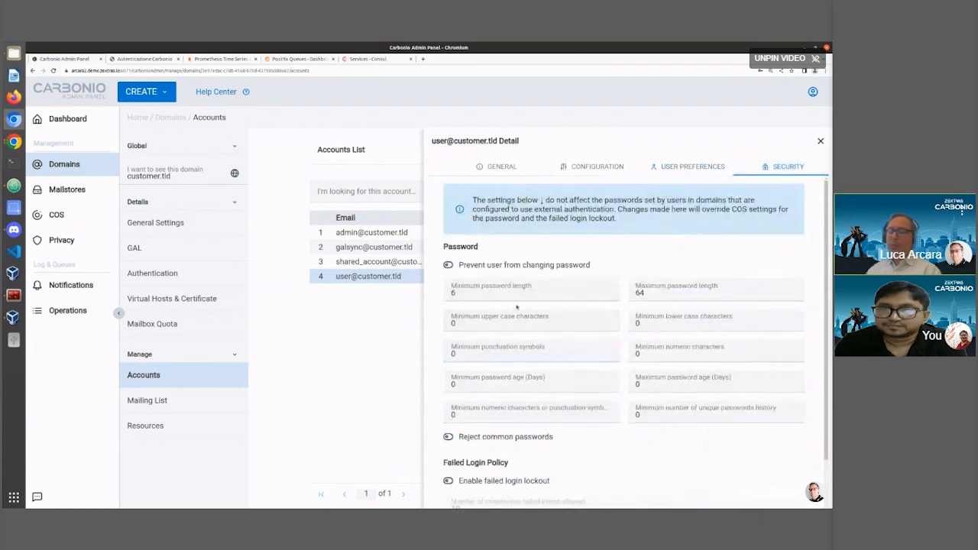
pyautogui.scroll(-1, 537, 322)
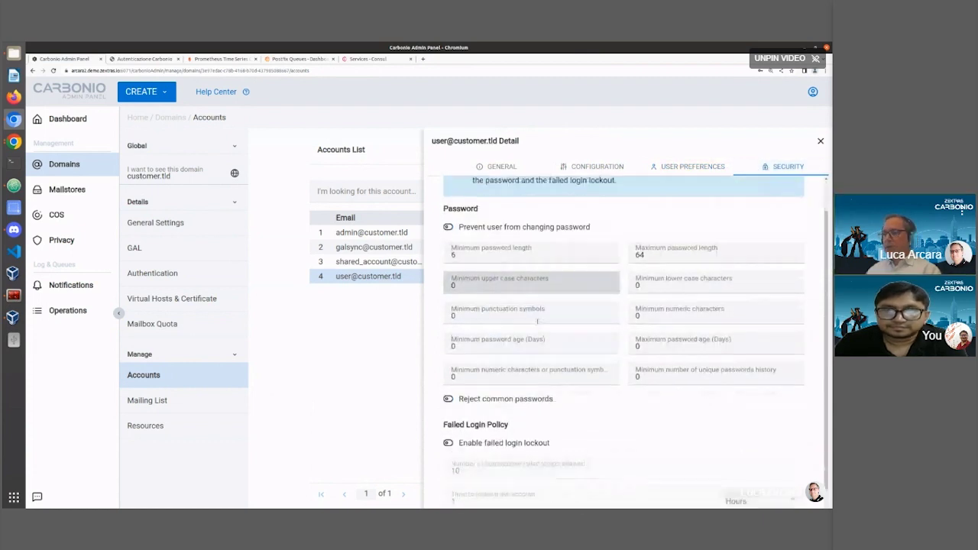
pyautogui.scroll(-1, 537, 322)
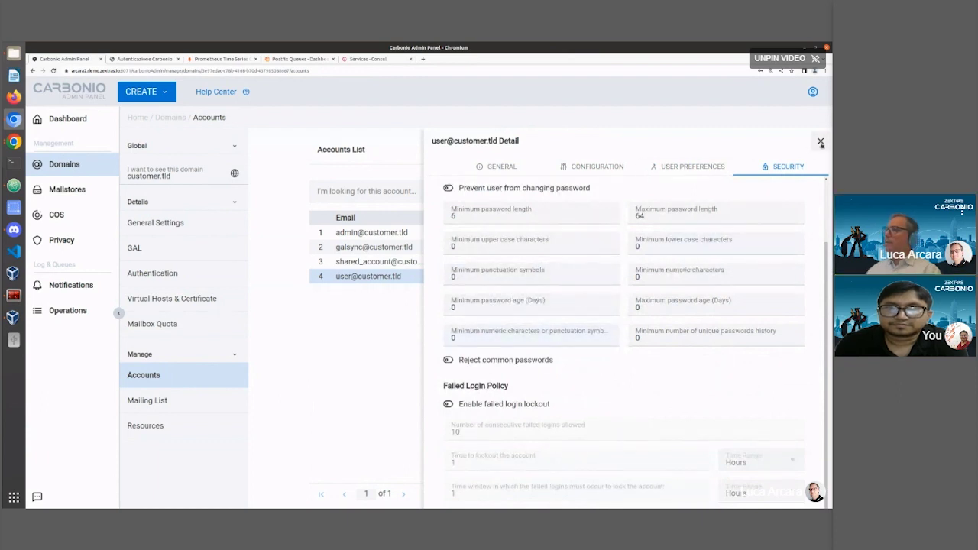
# Close the account details, show customer.tld's mailing lists and examine the details of the normal1 list
pyautogui.click(821, 142)
pyautogui.click(156, 405)
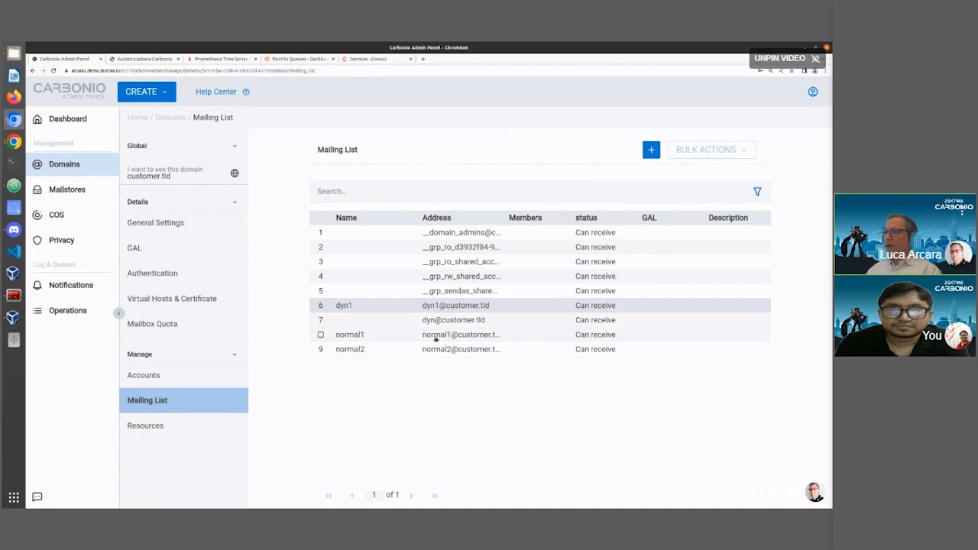
pyautogui.click(607, 334)
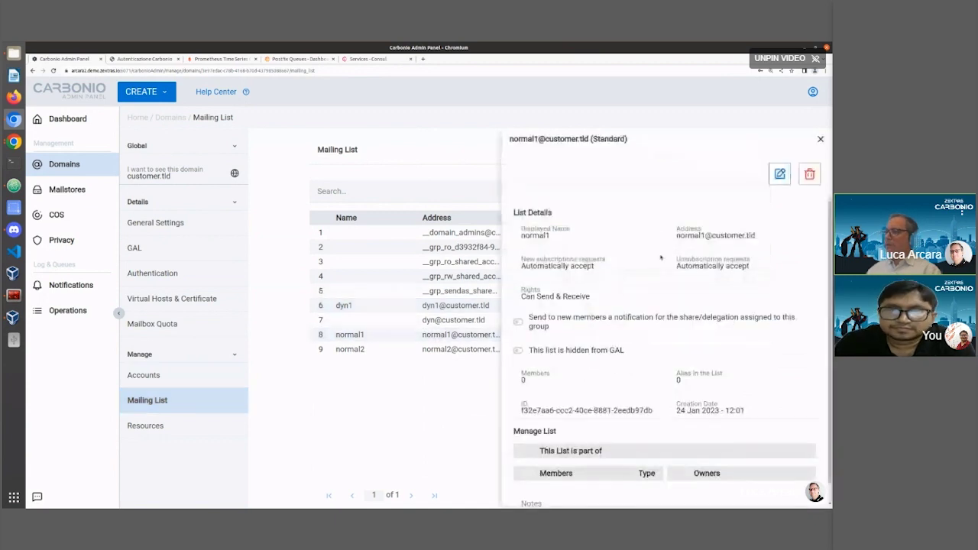
pyautogui.scroll(-1, 608, 334)
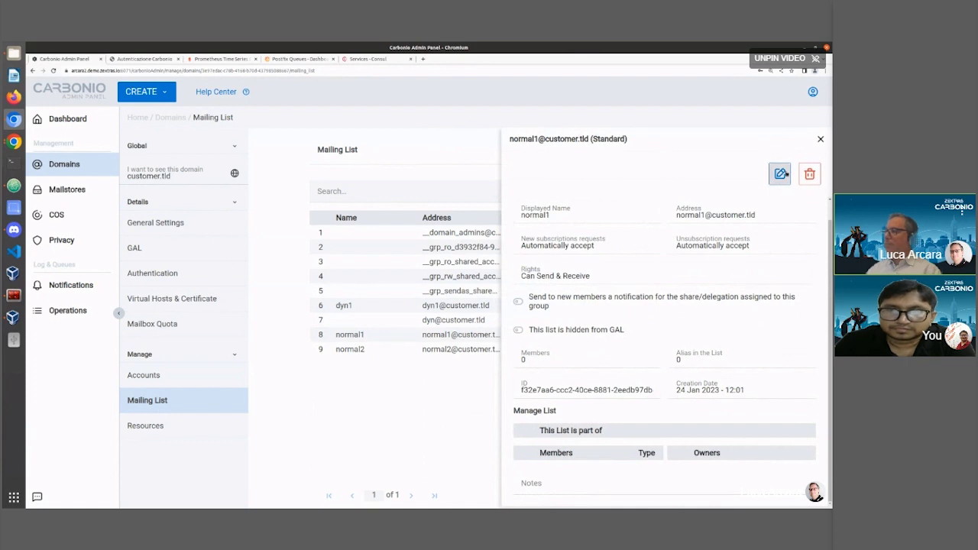
# Edit the normal1 mailing list to add customer.tld's normal user account as a member, save it and close the details
pyautogui.click(780, 175)
pyautogui.scroll(-5, 650, 346)
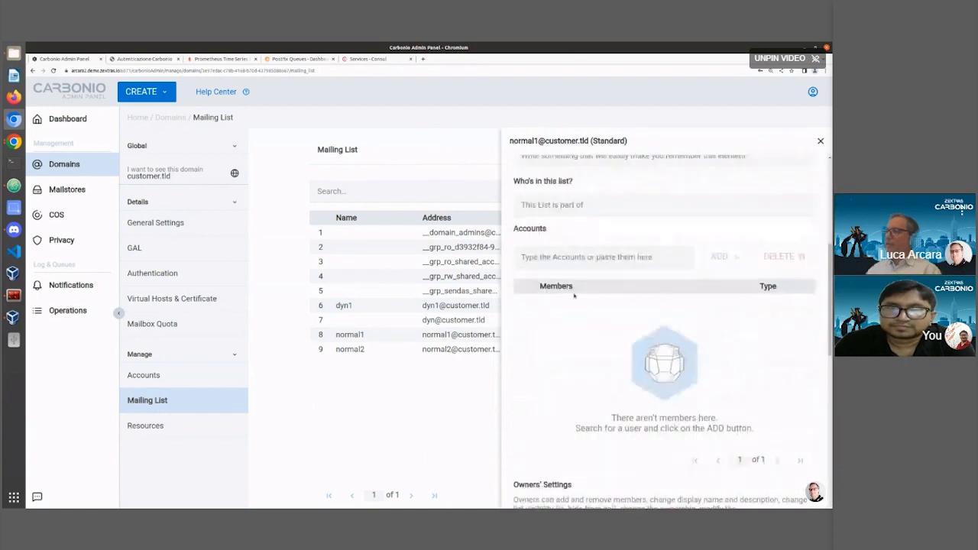
pyautogui.click(581, 257)
pyautogui.write('u')
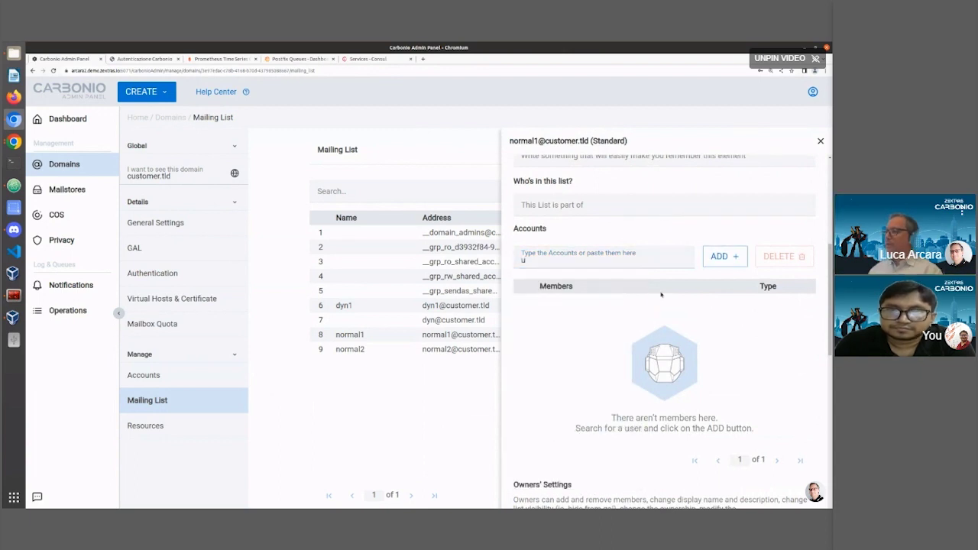
pyautogui.click(646, 263)
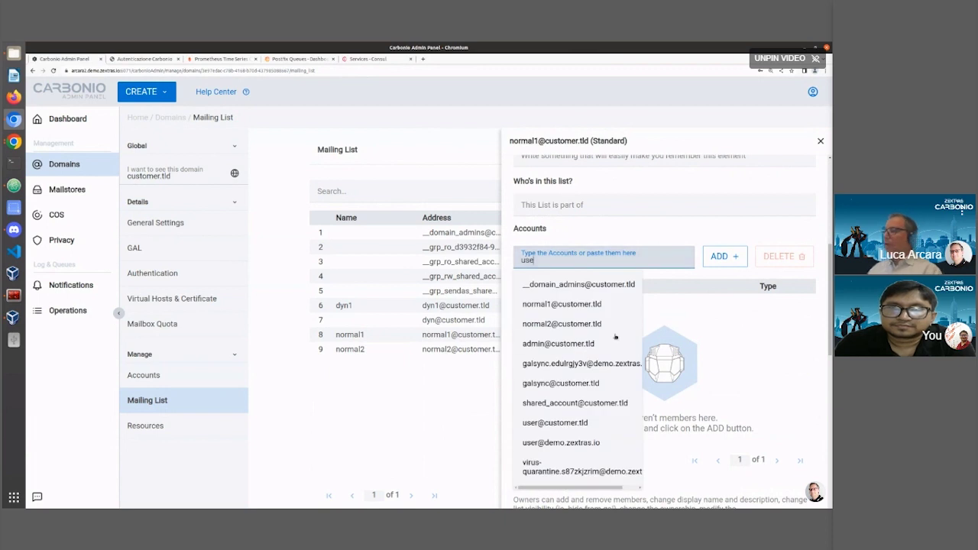
pyautogui.click(580, 415)
pyautogui.click(555, 263)
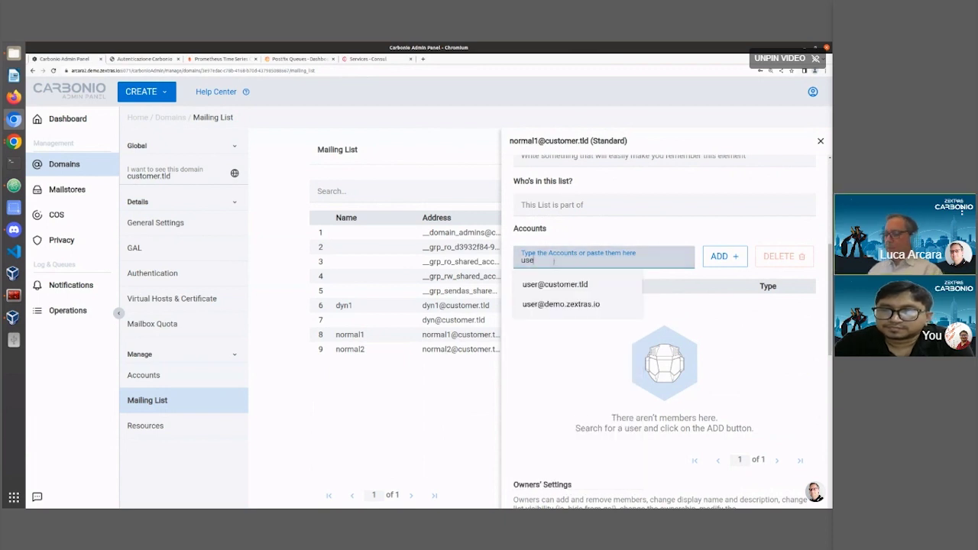
pyautogui.click(566, 285)
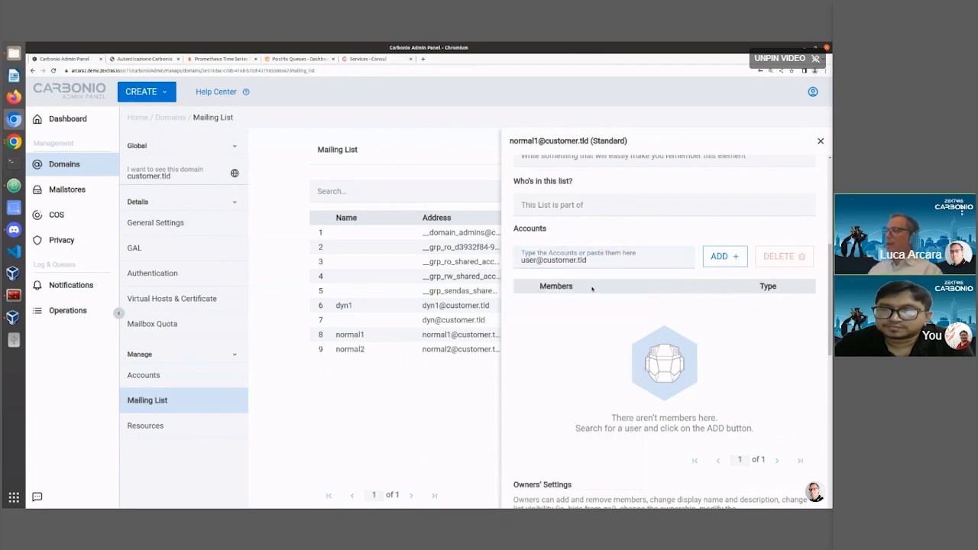
pyautogui.click(732, 259)
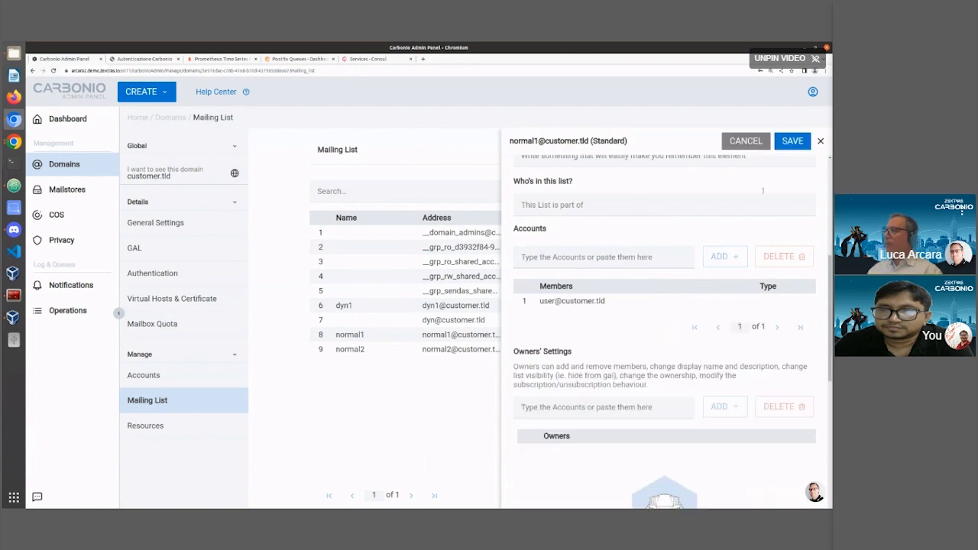
pyautogui.click(793, 141)
pyautogui.click(821, 142)
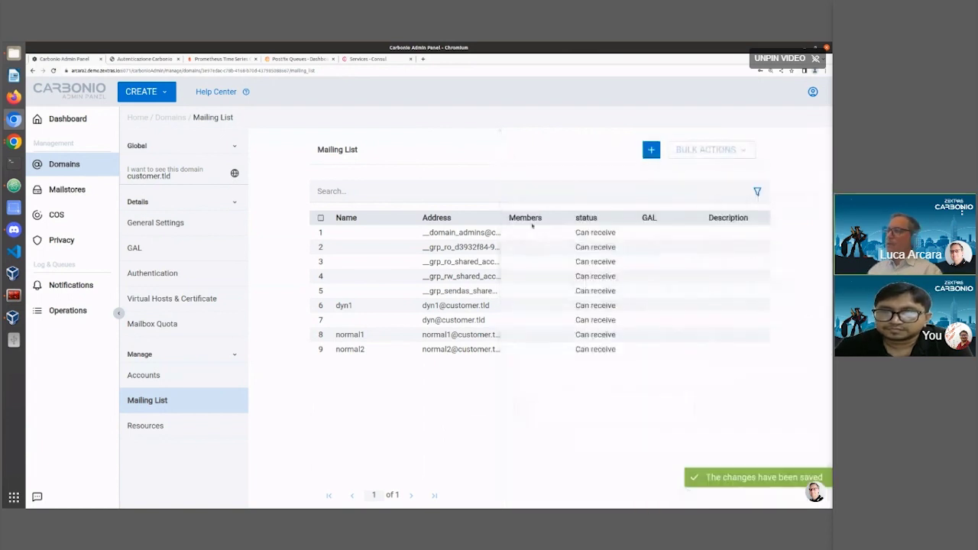
# View the details of the dynamic mailing lists dyn1 and dyn, and close them
pyautogui.click(486, 309)
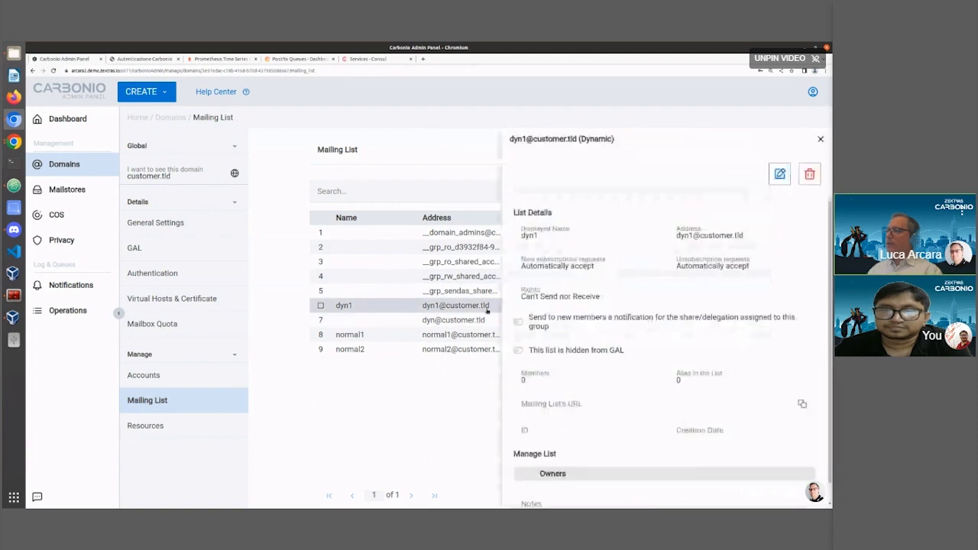
pyautogui.scroll(-1, 663, 352)
pyautogui.click(375, 320)
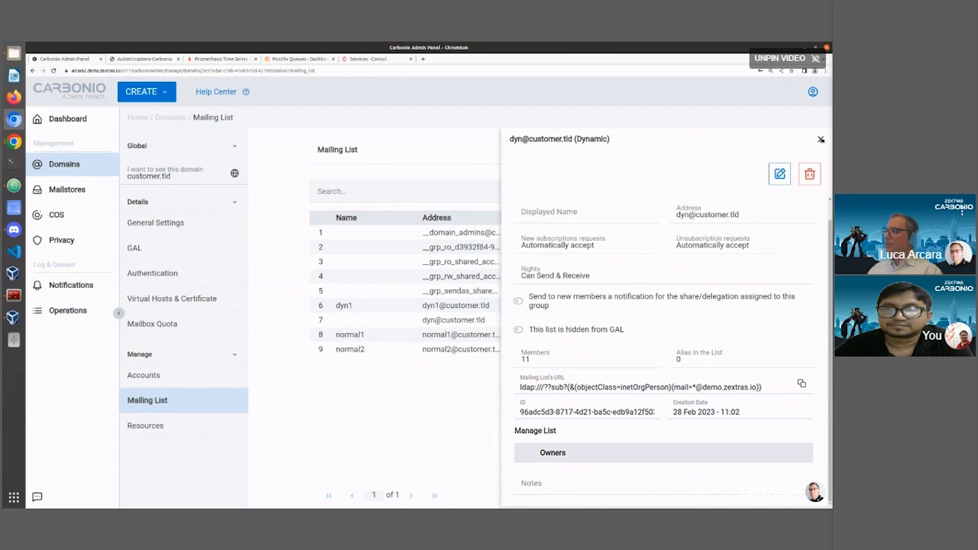
pyautogui.click(820, 139)
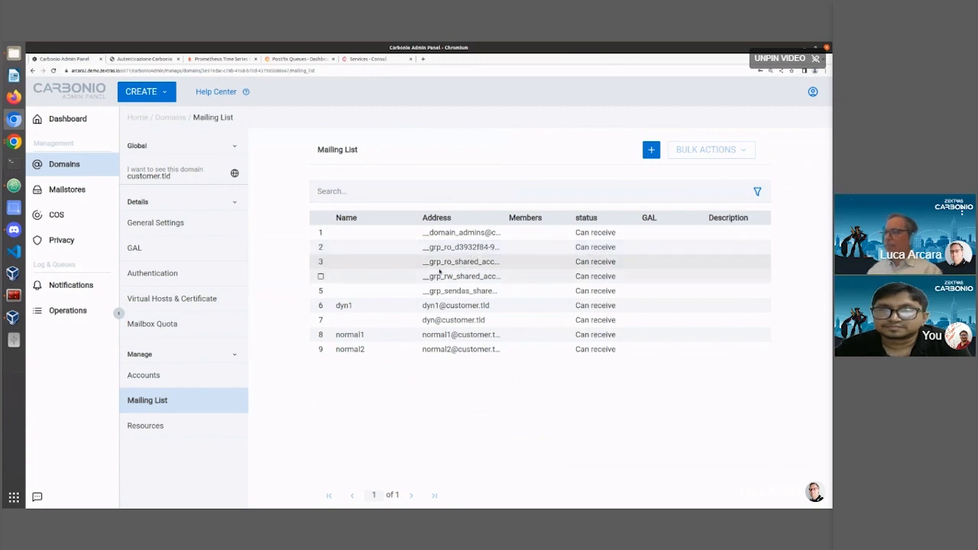
# Start a new mailing list named hidden on customer.tld without members, and set it as Hidden from GAL
pyautogui.click(650, 151)
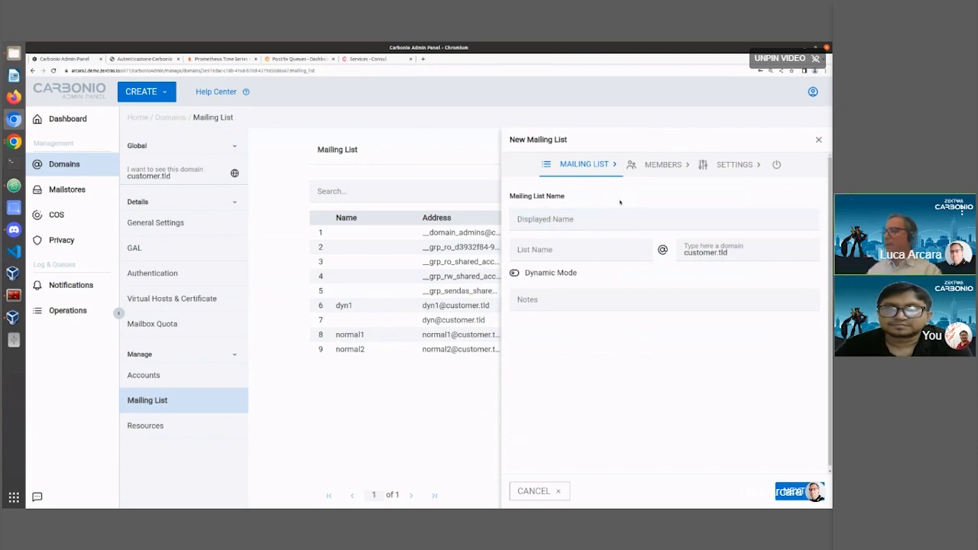
pyautogui.click(576, 253)
pyautogui.write('hidden')
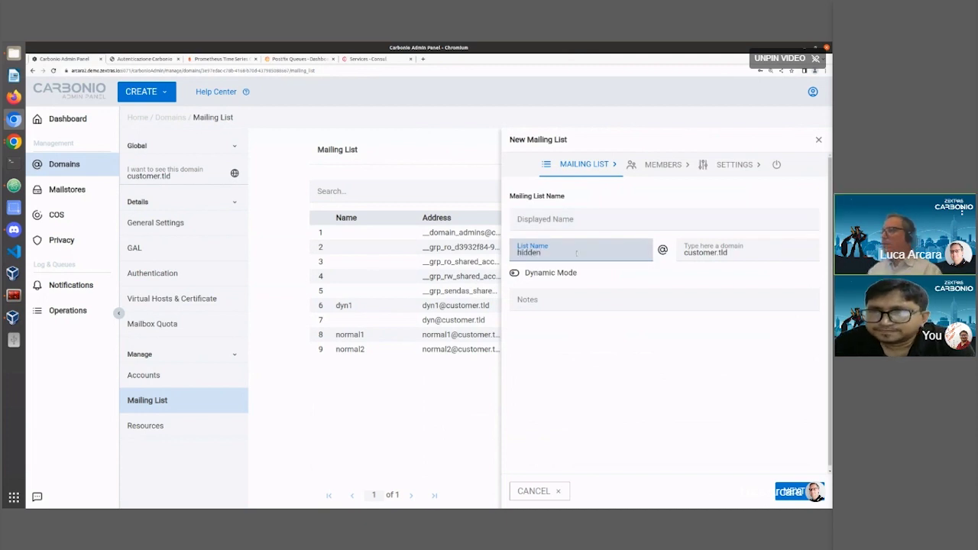
pyautogui.click(795, 491)
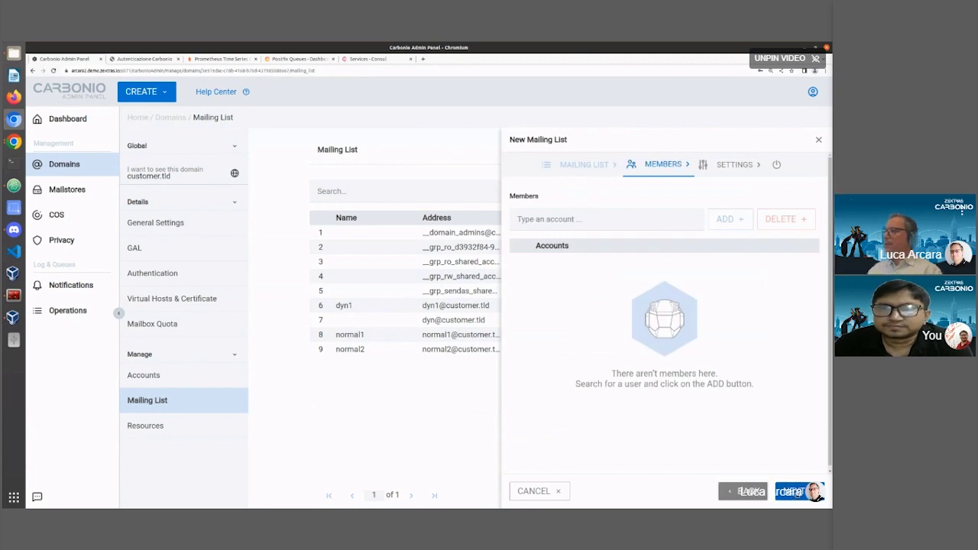
pyautogui.click(795, 491)
pyautogui.click(542, 237)
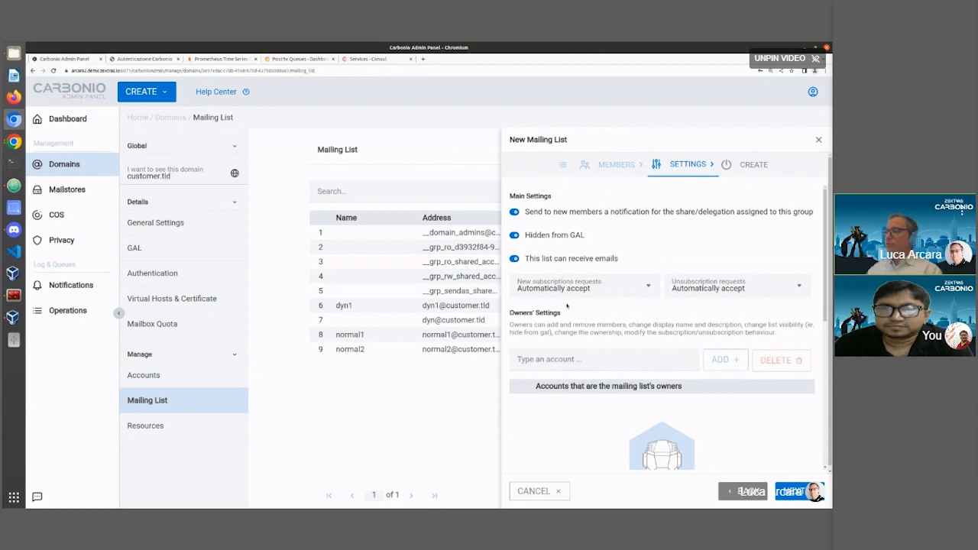
# Examine the new list's owner settings and the options for who can send mails to it
pyautogui.scroll(-4, 568, 238)
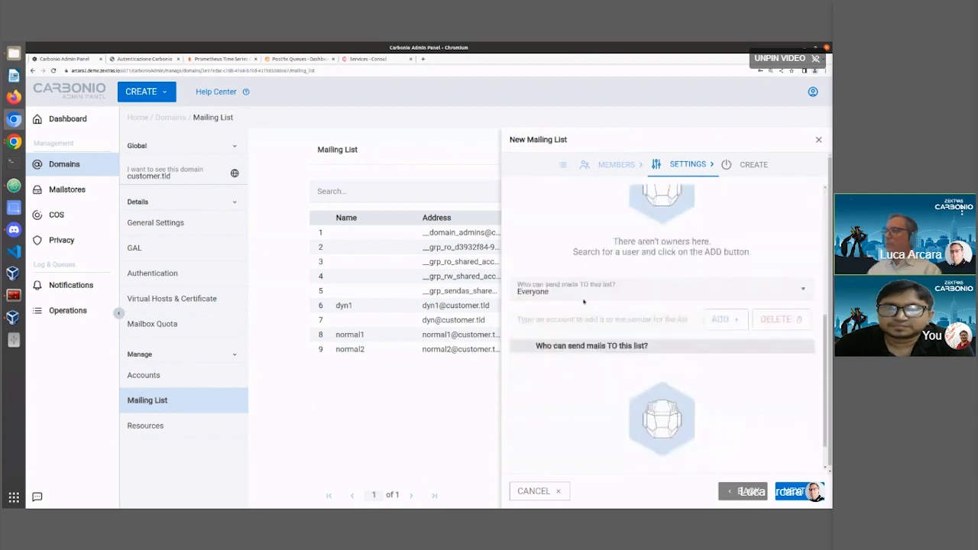
pyautogui.click(561, 291)
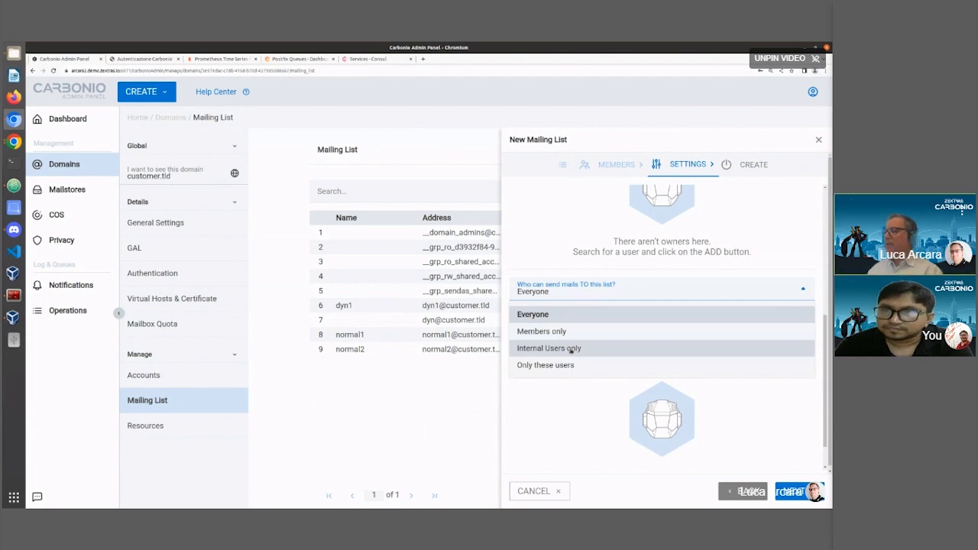
pyautogui.click(458, 412)
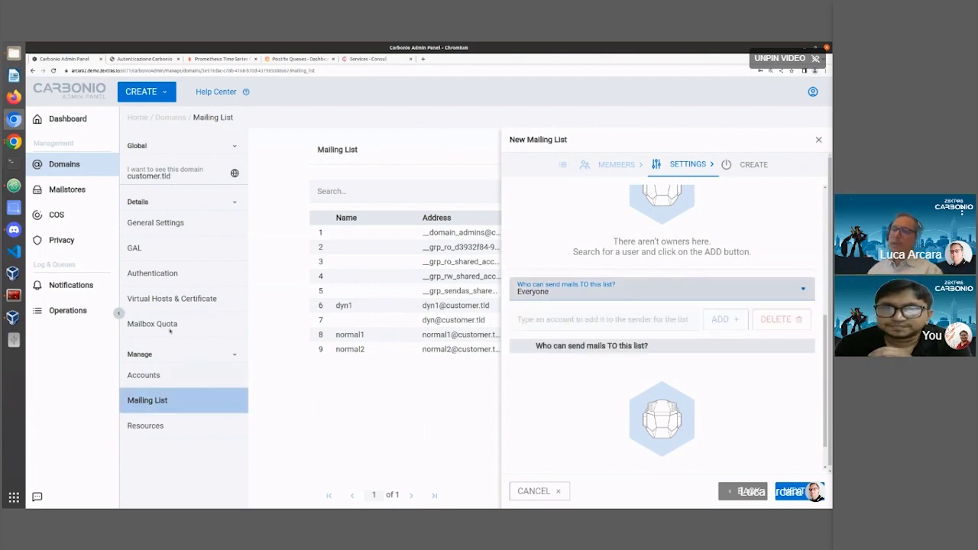
# Go to the Classes of Service, select the 500mb class and view its general information and server pools
pyautogui.moveTo(80, 198)
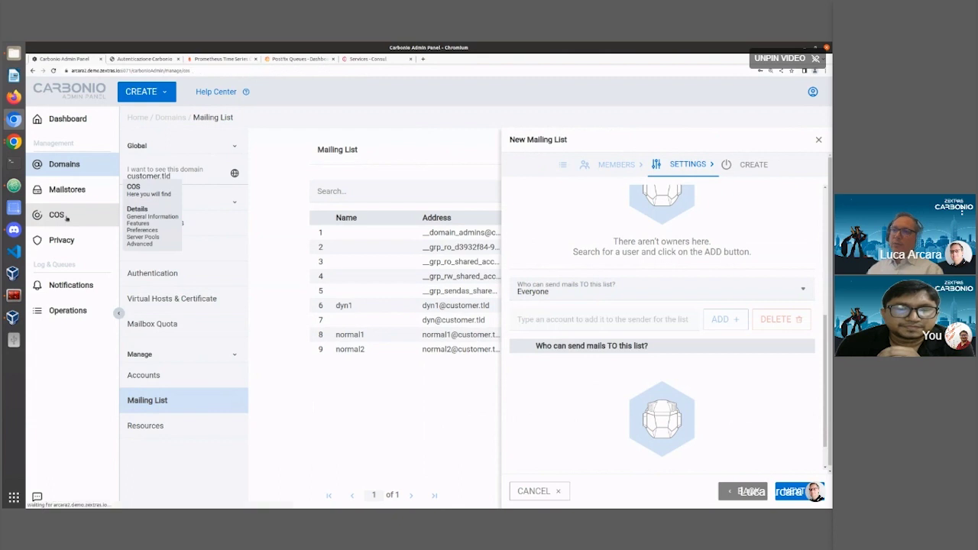
pyautogui.click(66, 216)
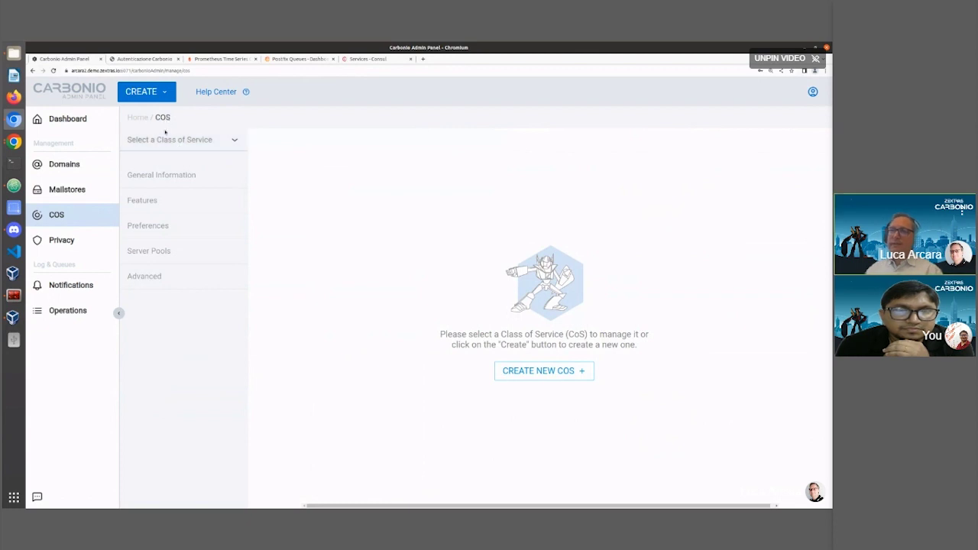
pyautogui.click(162, 137)
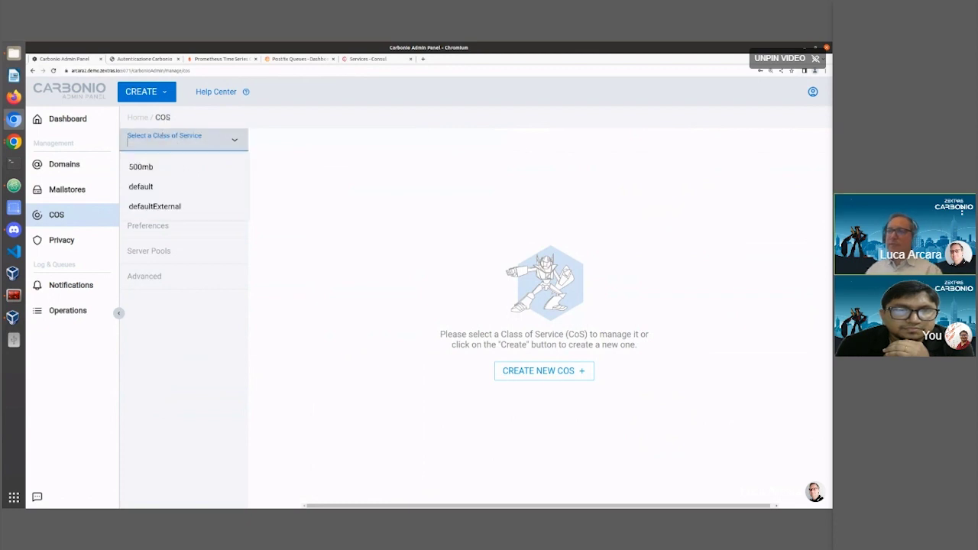
pyautogui.click(155, 173)
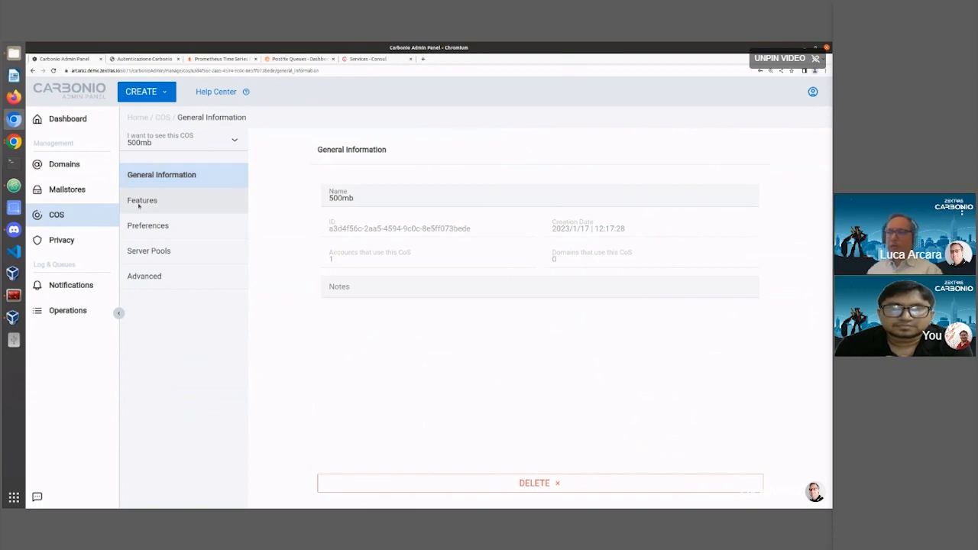
pyautogui.click(148, 253)
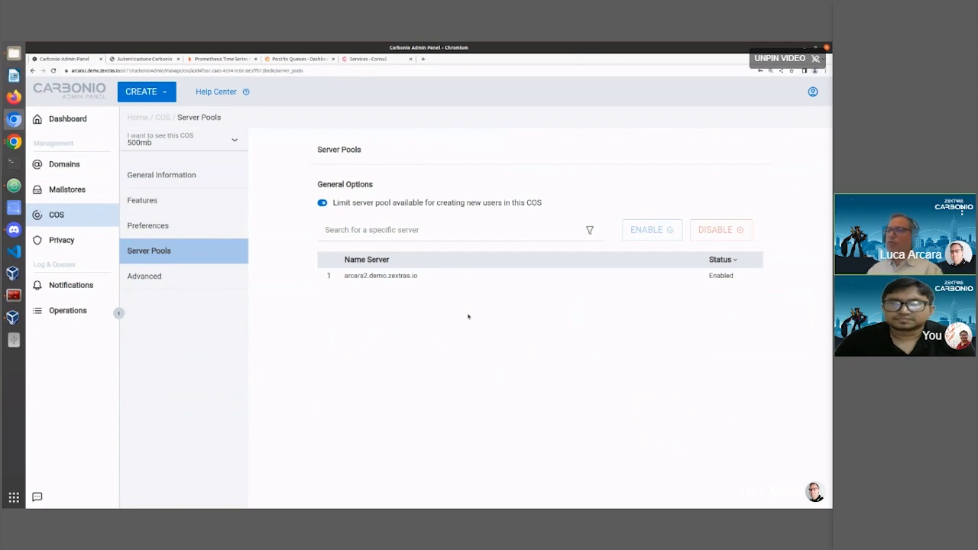
pyautogui.click(96, 249)
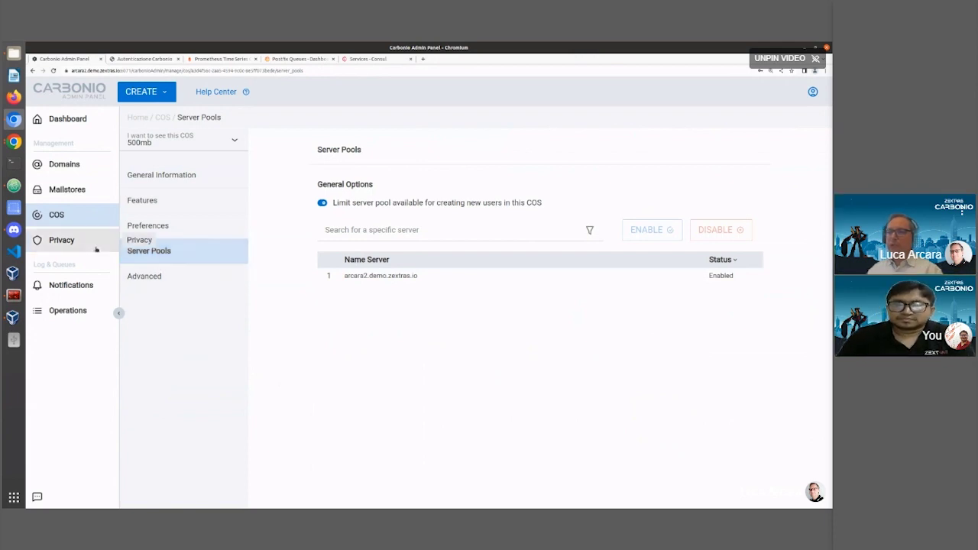
pyautogui.moveTo(108, 241); pyautogui.dragTo(115, 237)
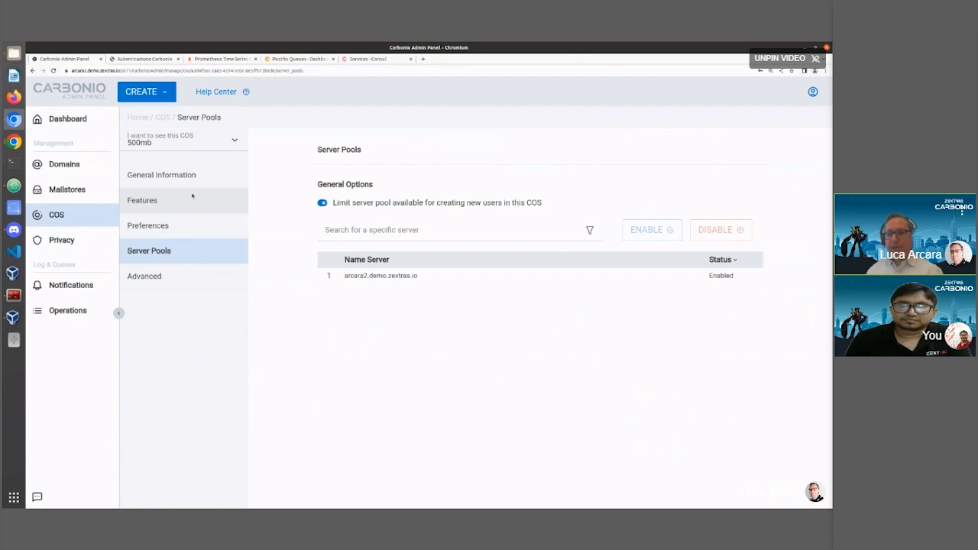
pyautogui.moveTo(81, 167)
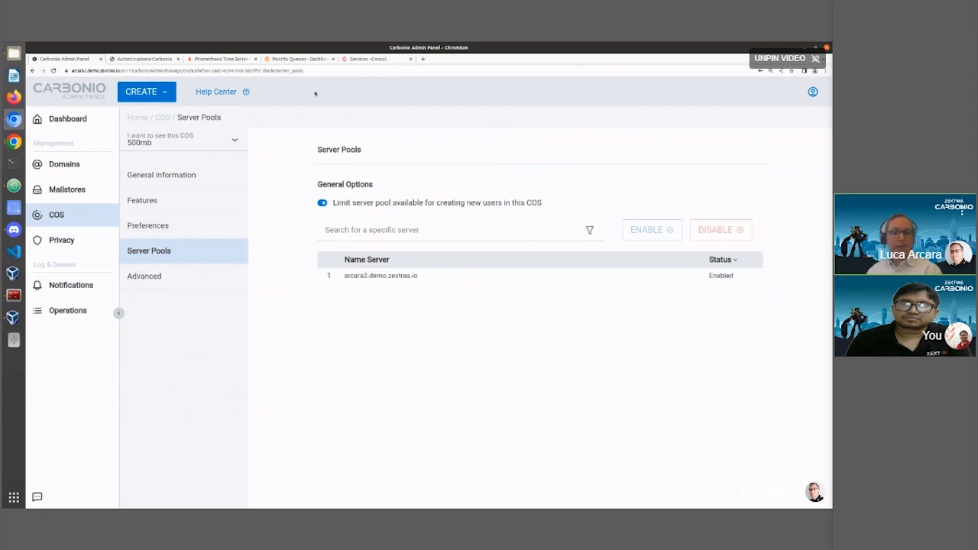
# Switch to the Consul services page, enlarge it for readability and look through the whole list of services
pyautogui.click(354, 60)
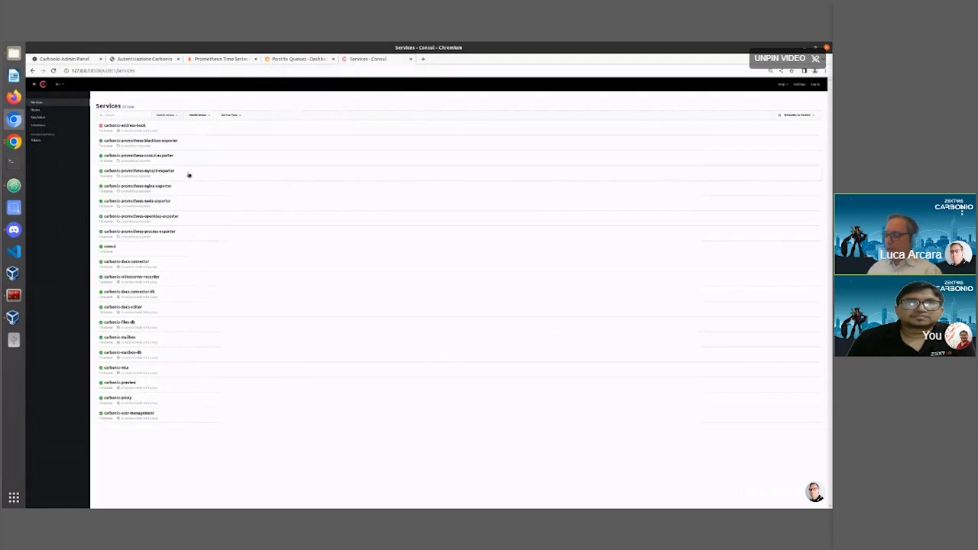
pyautogui.hotkey('ctrl', '+')
pyautogui.hotkey('ctrl', '+')
pyautogui.hotkey('ctrl', '+')
pyautogui.hotkey('ctrl', '+')
pyautogui.hotkey('ctrl', '+')
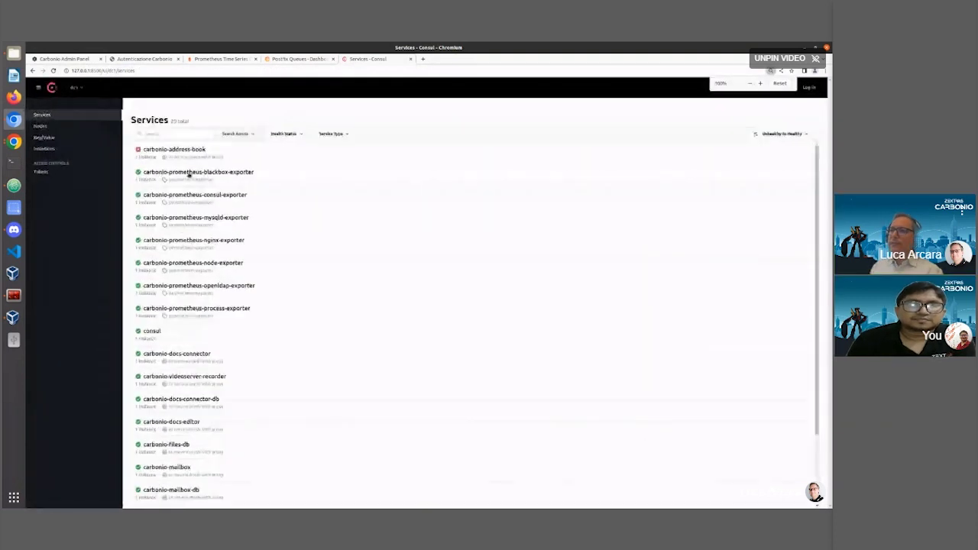
pyautogui.scroll(-4, 246, 276)
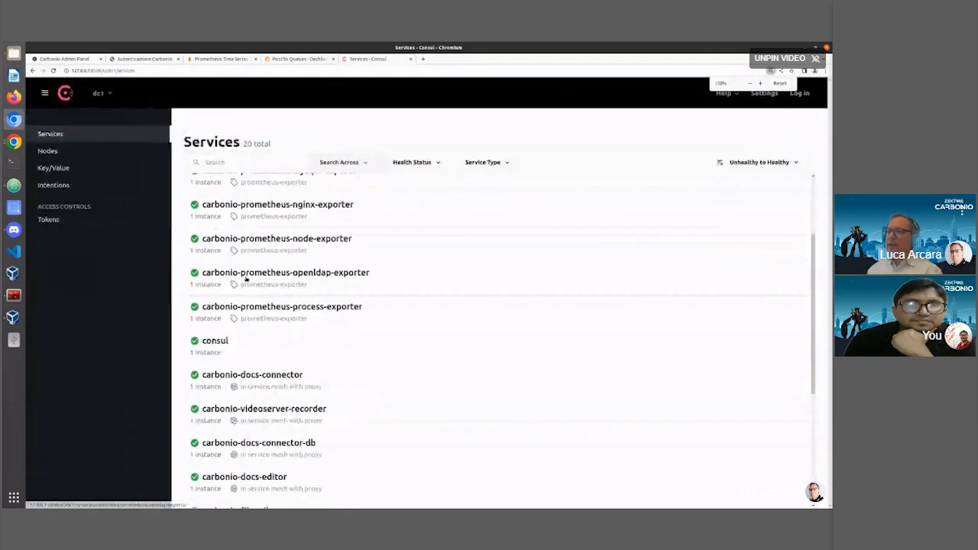
pyautogui.scroll(-3, 246, 276)
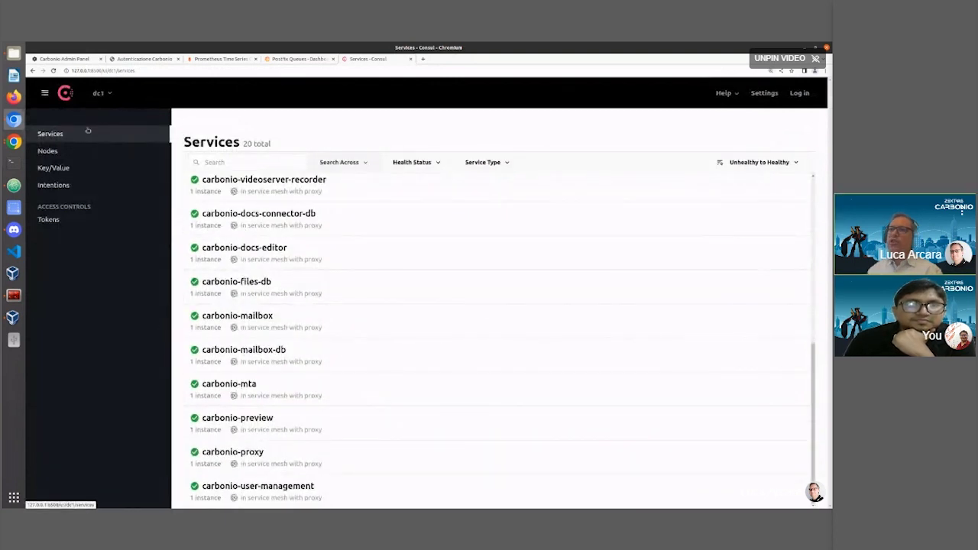
# Check the health status of the server node in Consul's Nodes list, and return to the services list
pyautogui.click(50, 151)
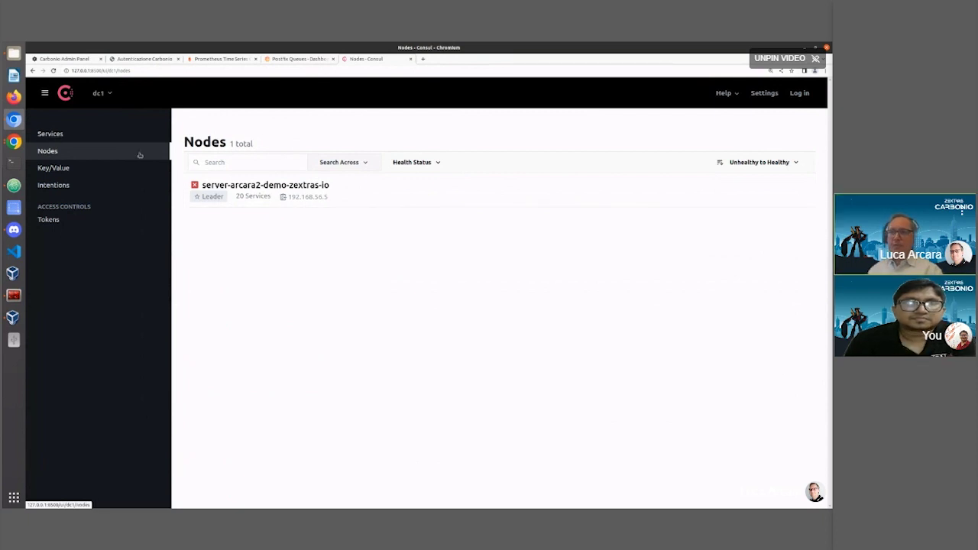
pyautogui.moveTo(195, 185)
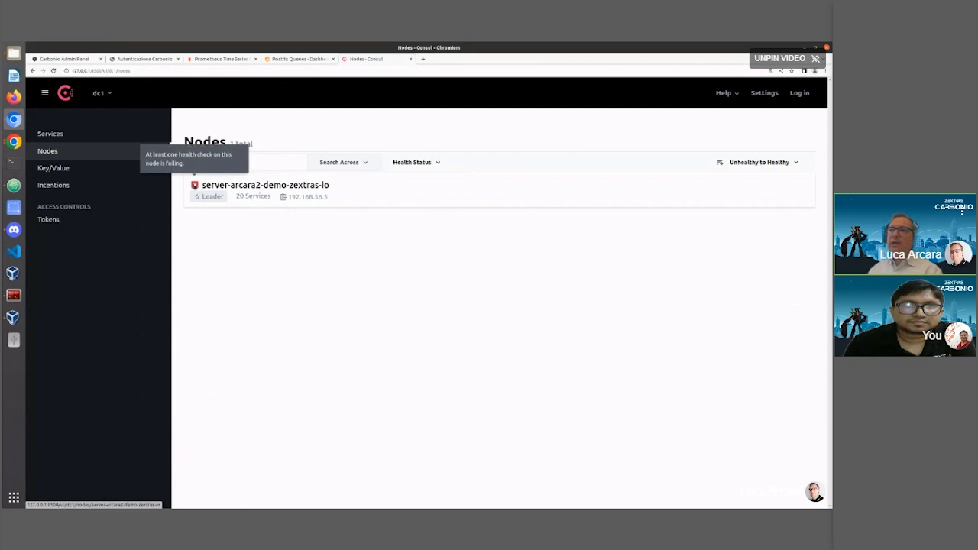
pyautogui.click(50, 133)
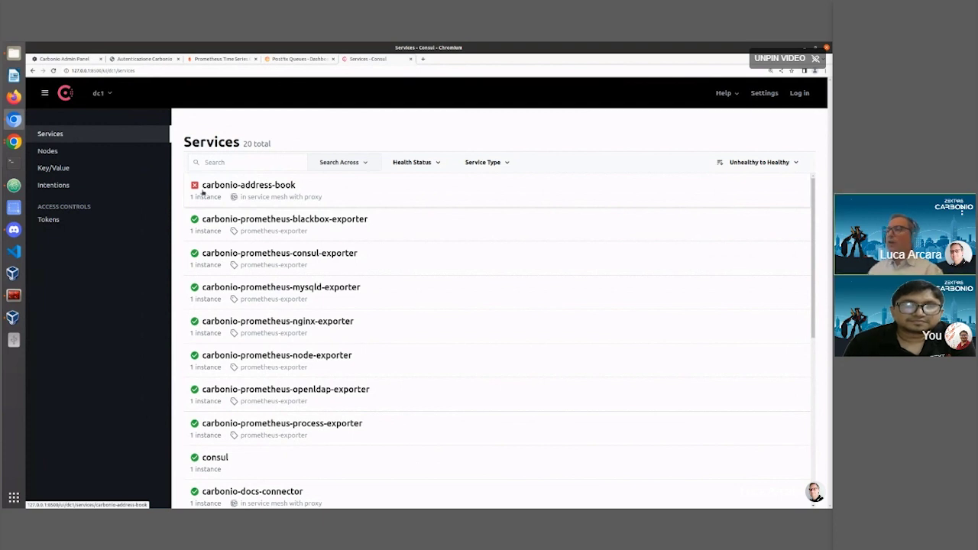
# Look up the carbonio-mailbox service in Consul, view its topology, and return to the services list
pyautogui.scroll(-5, 275, 386)
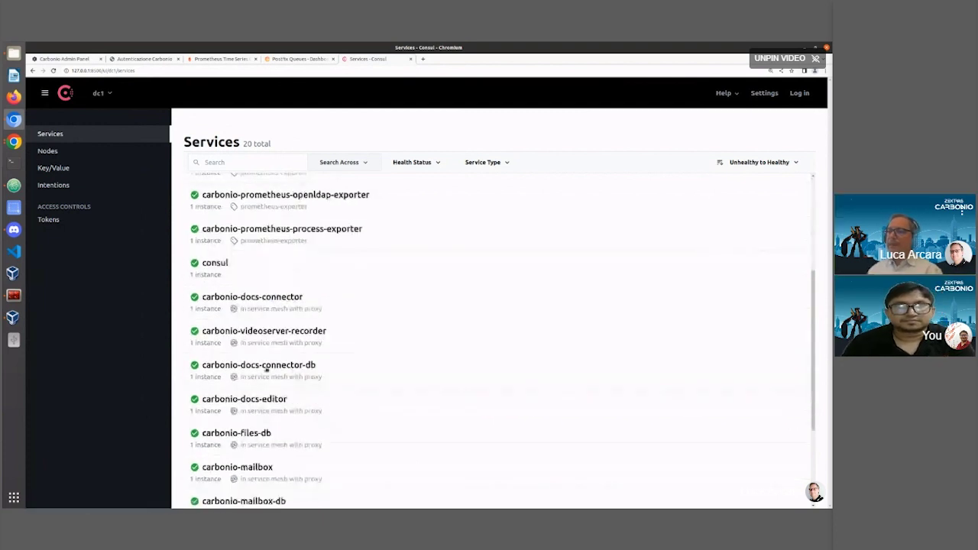
pyautogui.scroll(-3, 279, 388)
pyautogui.click(269, 317)
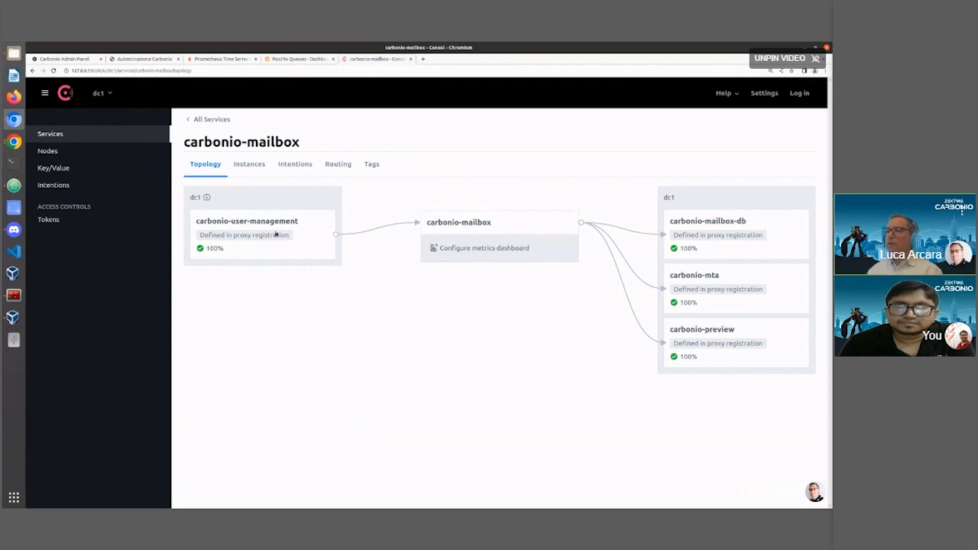
pyautogui.moveTo(272, 231)
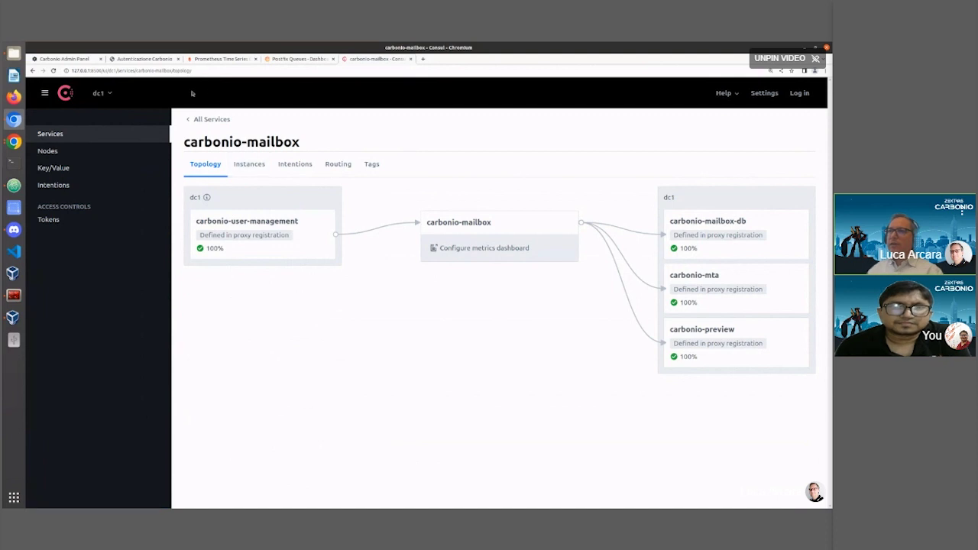
pyautogui.click(73, 139)
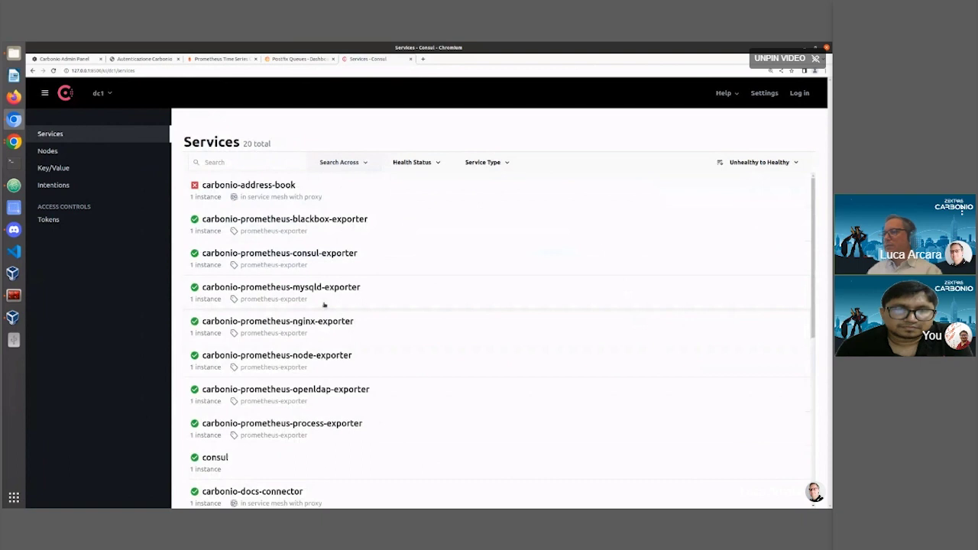
pyautogui.scroll(-2, 313, 300)
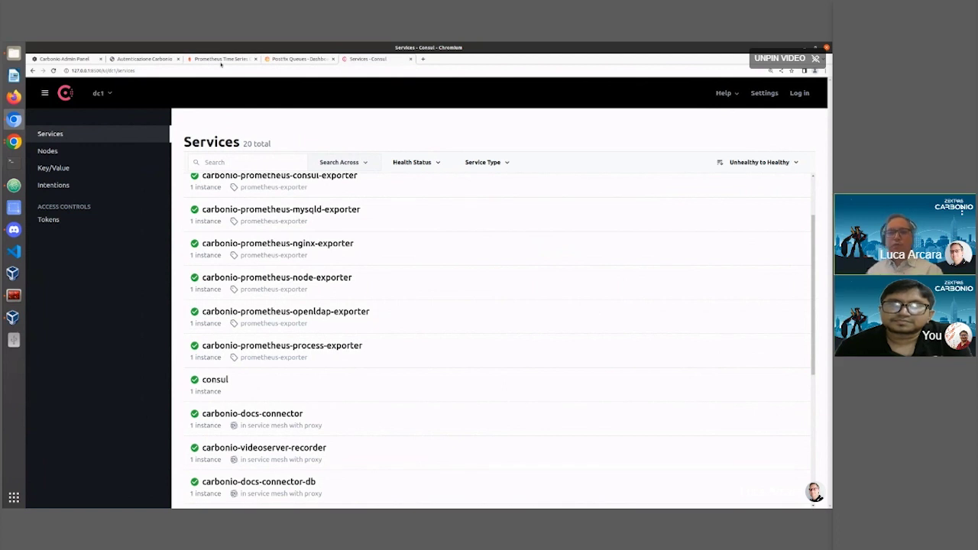
# Switch to the Prometheus Service Discovery page and enlarge it for readability
pyautogui.click(220, 59)
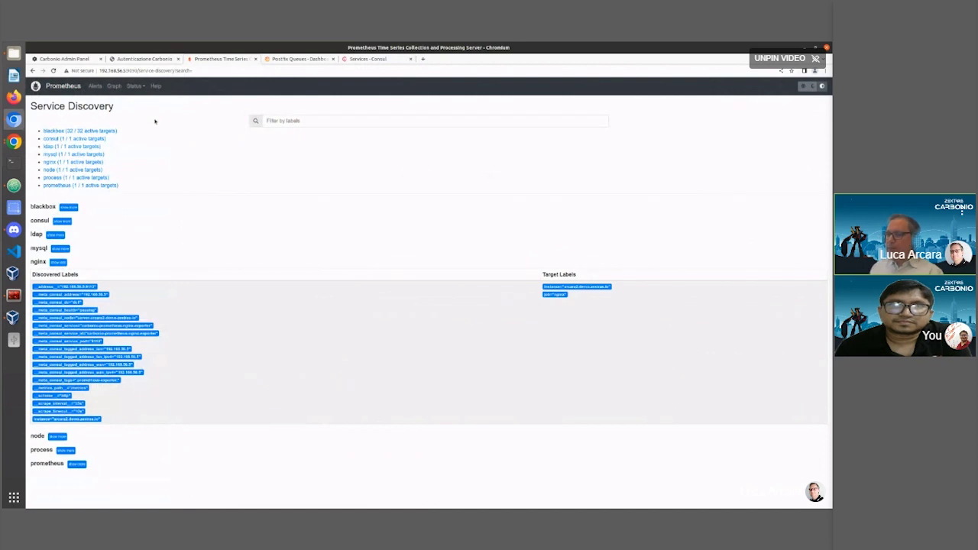
pyautogui.hotkey('ctrl', '+')
pyautogui.hotkey('ctrl', '+')
pyautogui.hotkey('ctrl', '+')
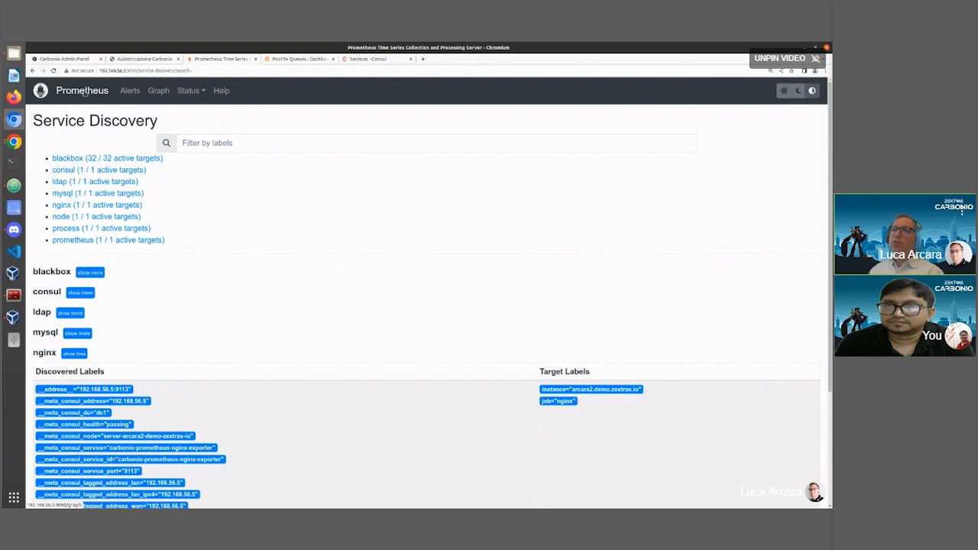
# Show the Prometheus targets and check the state of every endpoint down to the prometheus job
pyautogui.click(183, 91)
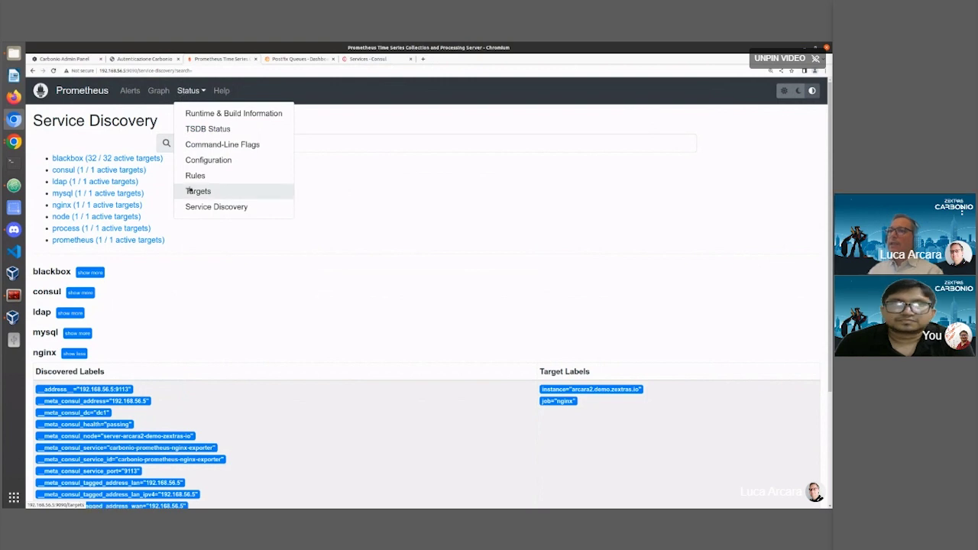
pyautogui.click(191, 190)
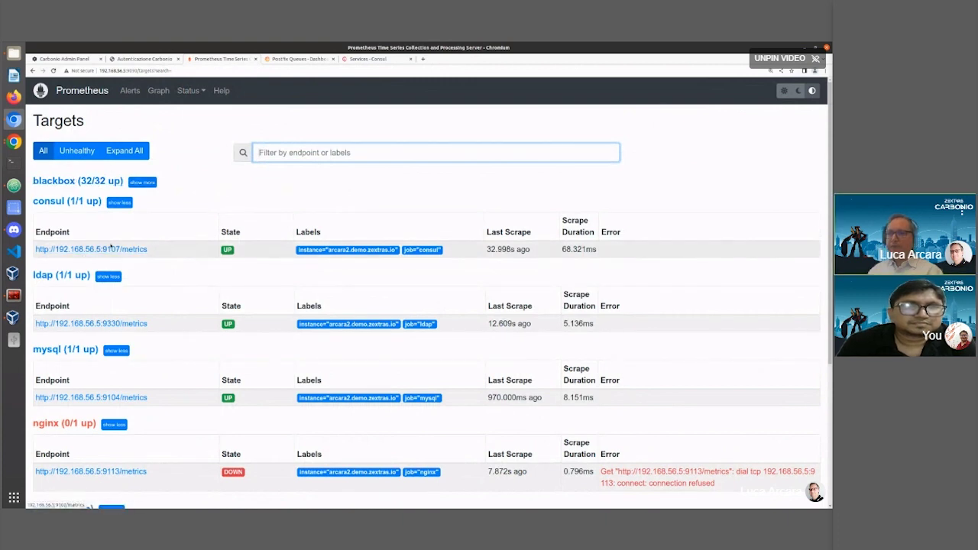
pyautogui.scroll(-5, 92, 249)
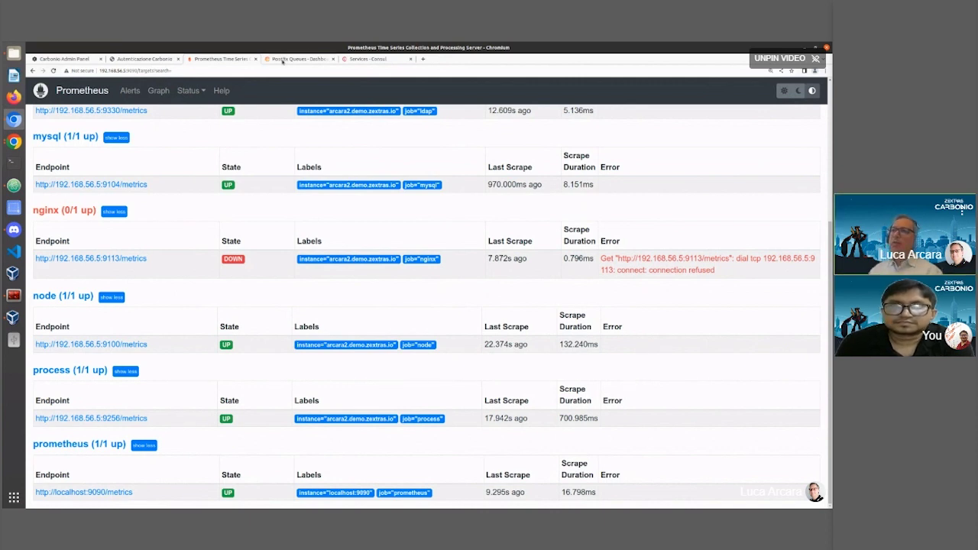
# Switch to Grafana and view the Mailstore Details and Openldap dashboards
pyautogui.moveTo(283, 61)
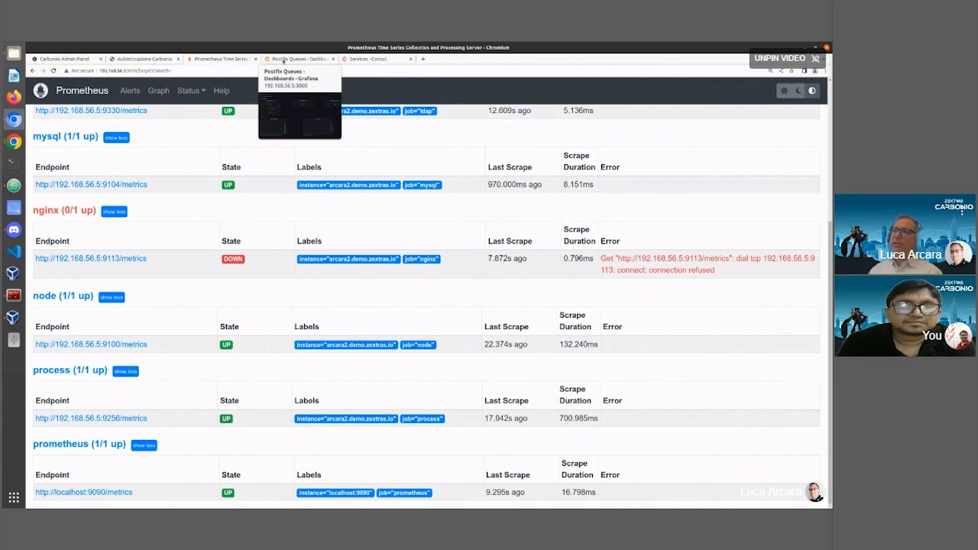
pyautogui.click(283, 61)
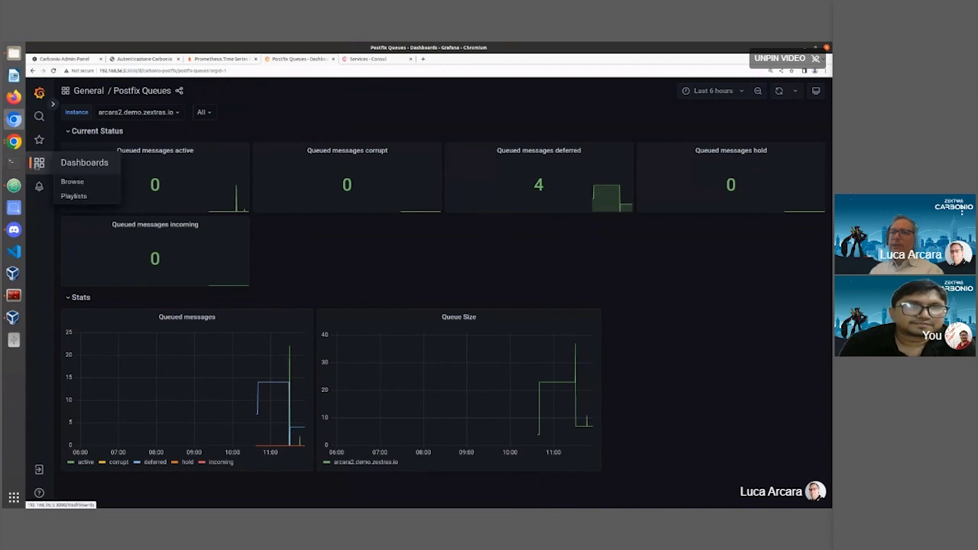
pyautogui.click(37, 163)
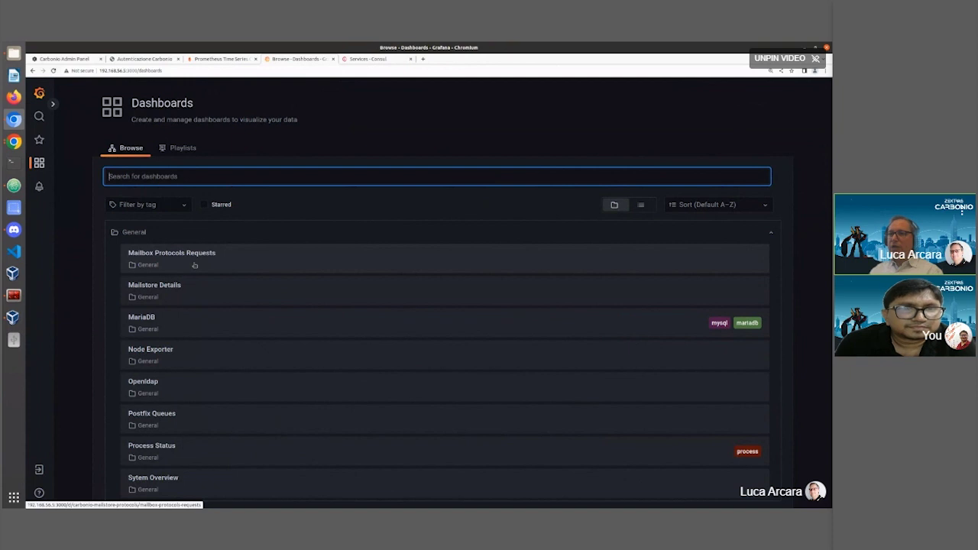
pyautogui.click(205, 289)
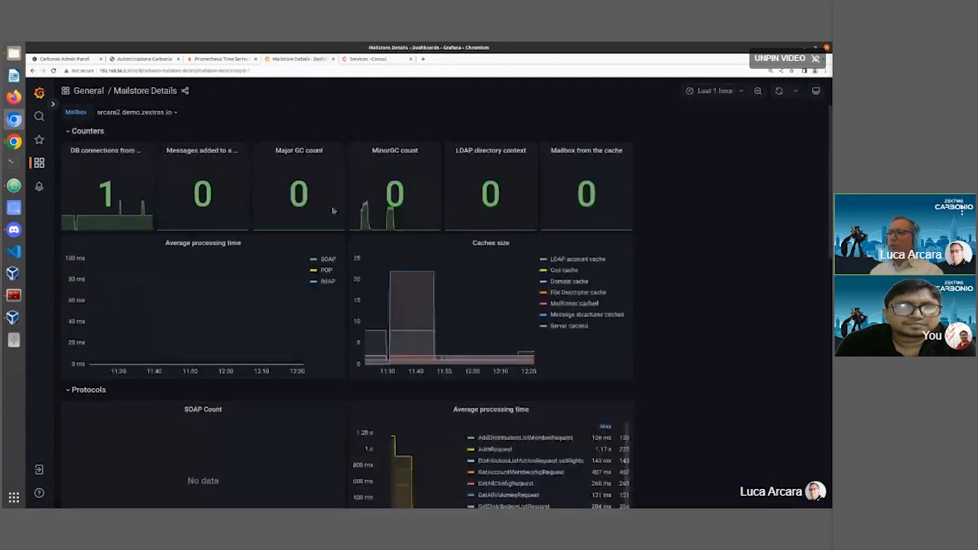
pyautogui.scroll(-2, 382, 336)
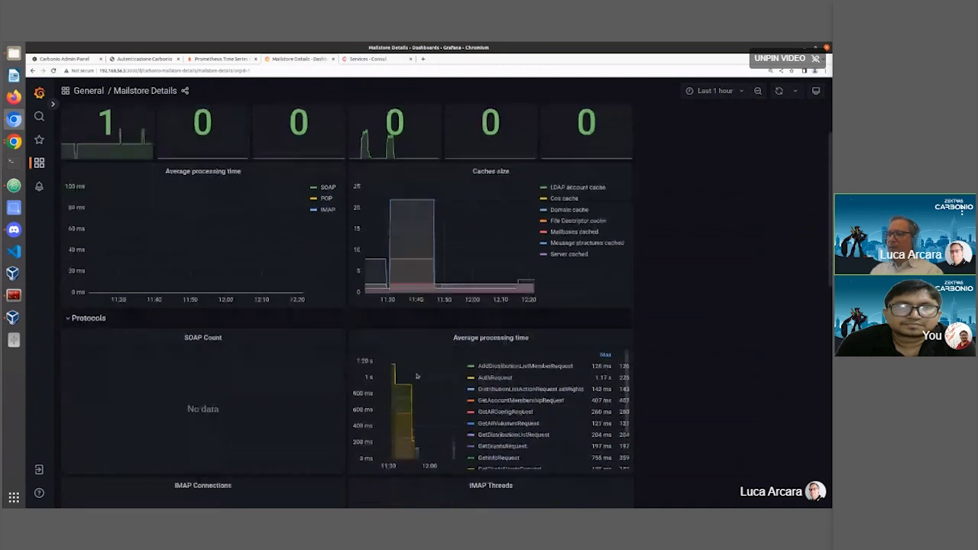
pyautogui.scroll(2, 380, 342)
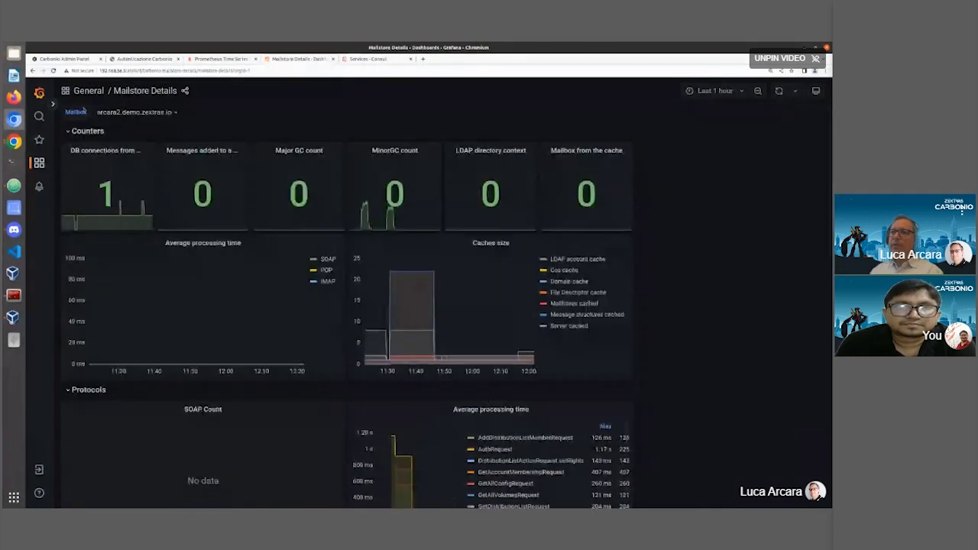
pyautogui.click(44, 165)
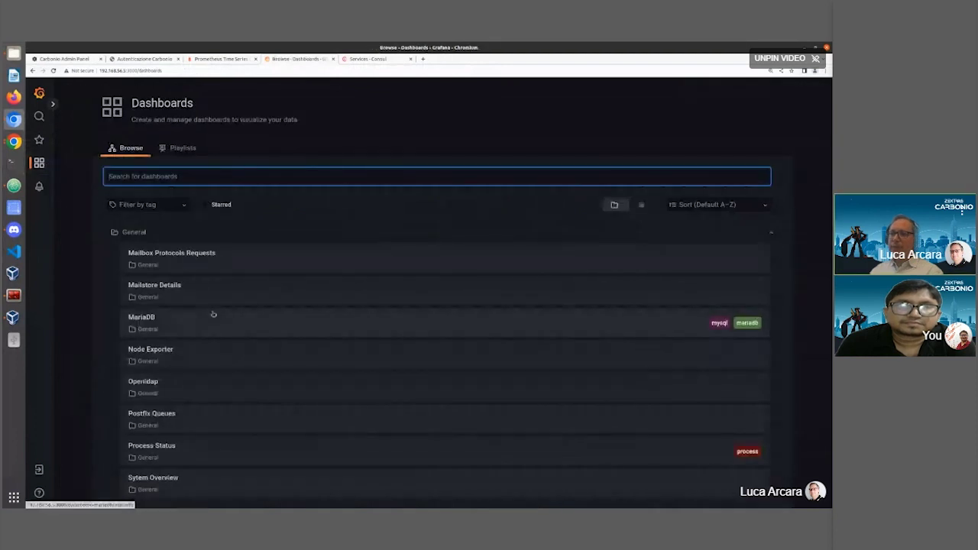
pyautogui.click(143, 382)
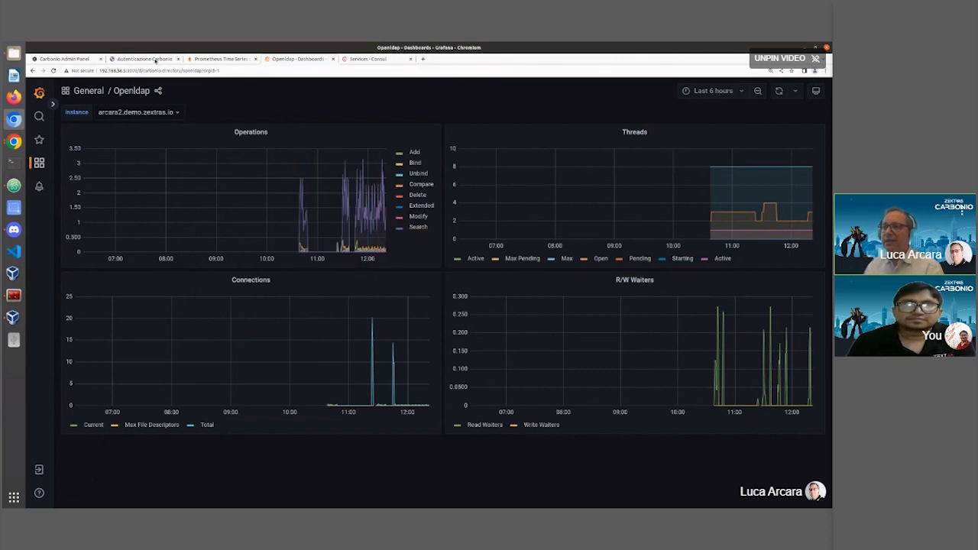
# Return to the Carbonio Admin Panel and collapse its main navigation sidebar
pyautogui.moveTo(156, 60)
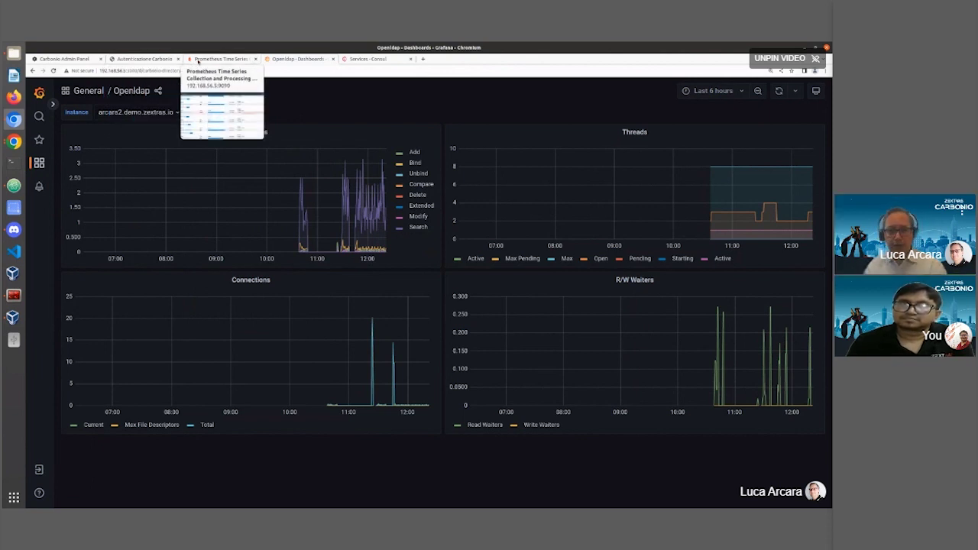
pyautogui.click(126, 60)
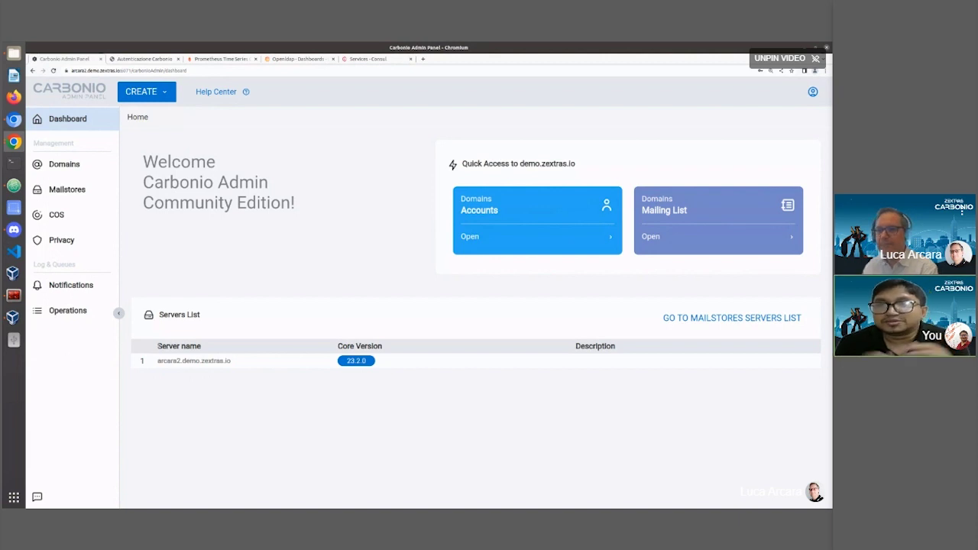
pyautogui.click(119, 313)
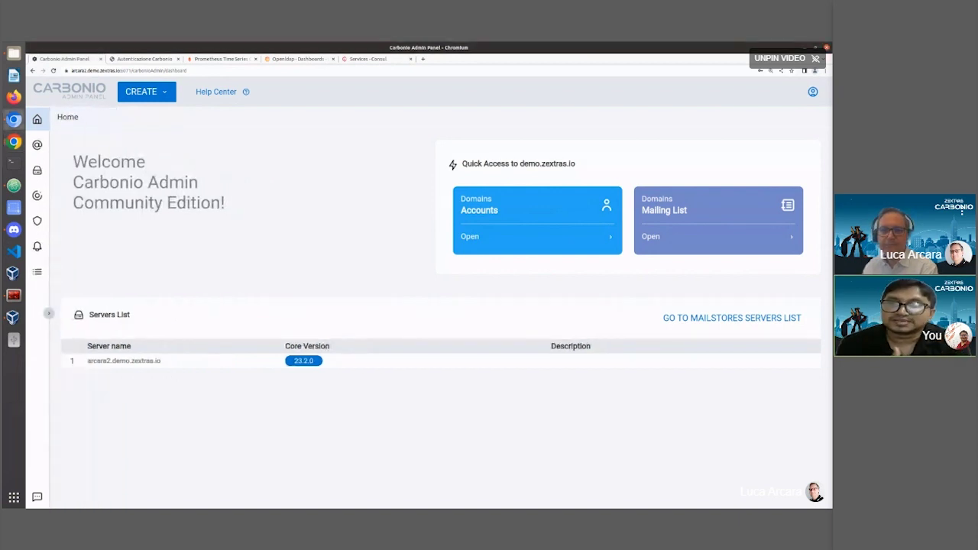
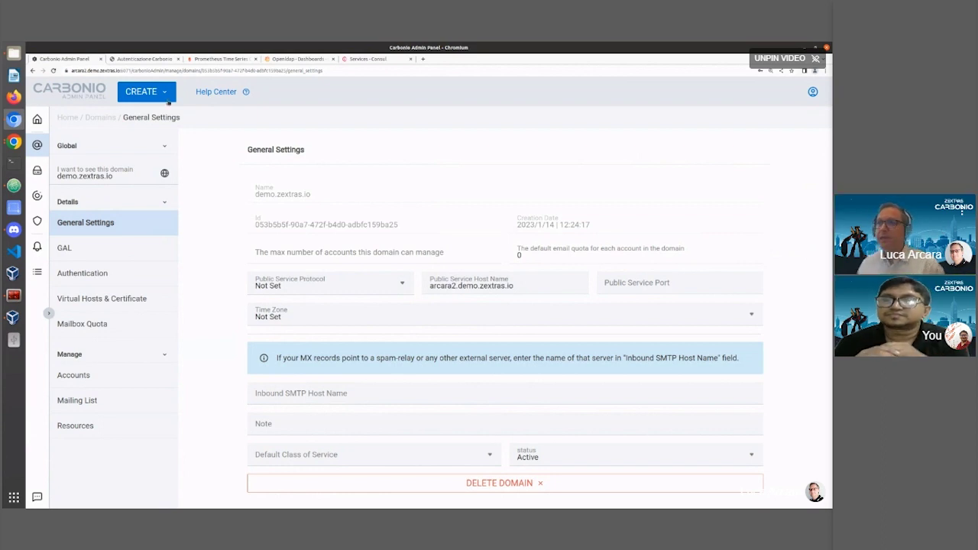
# Start a new domain and name it demo.local
pyautogui.click(146, 92)
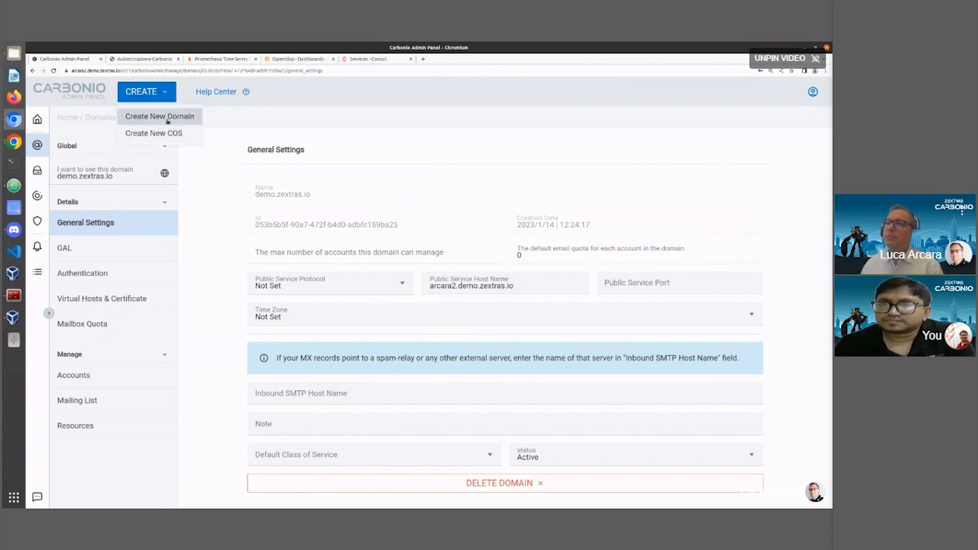
pyautogui.click(159, 119)
pyautogui.click(319, 198)
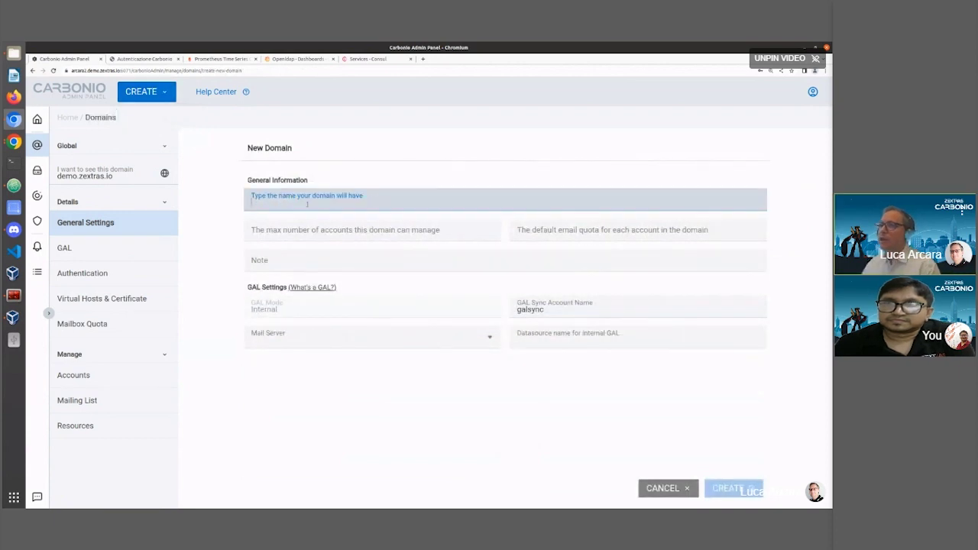
pyautogui.write('demo')
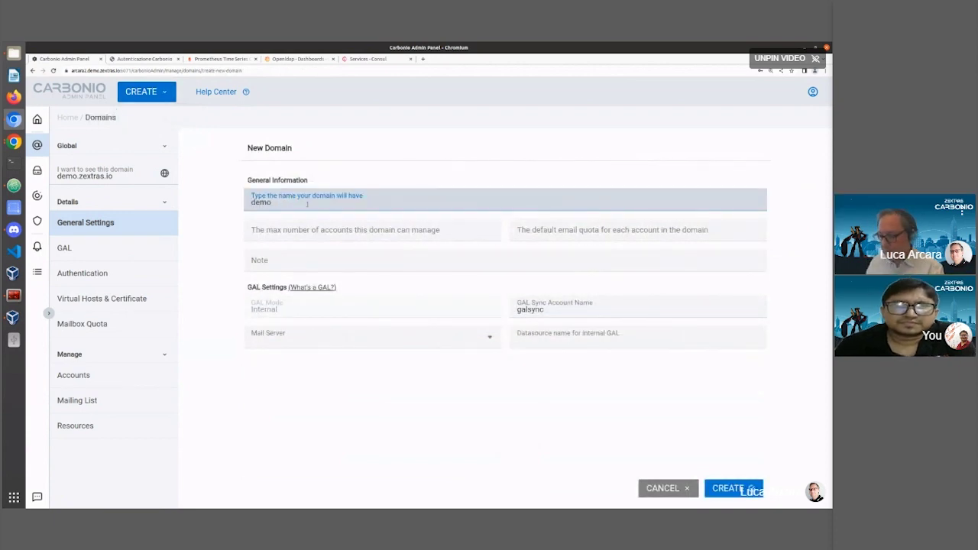
pyautogui.write('.iocal')
# Limit the new domain to 50 accounts with a default email quota of 50000000 per account, and create it
pyautogui.click(341, 232)
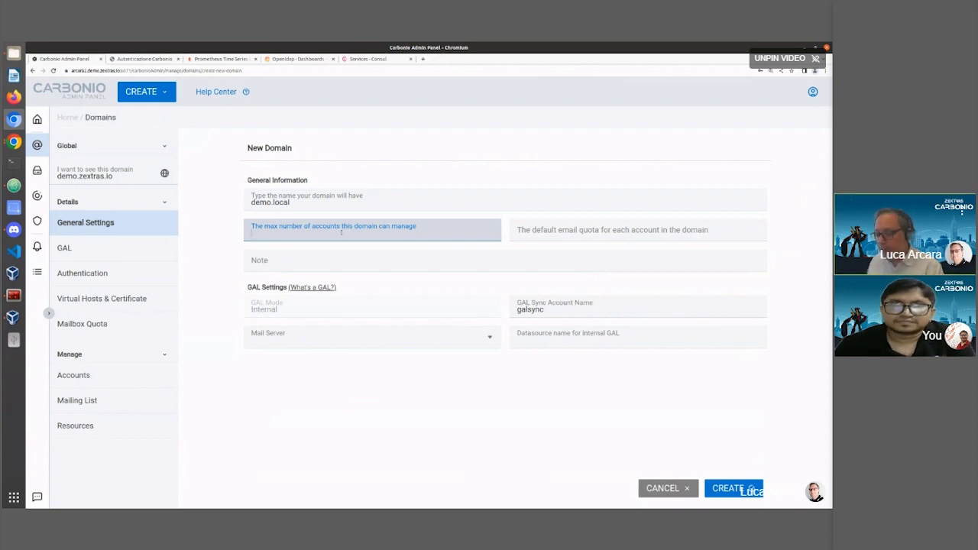
pyautogui.write('50')
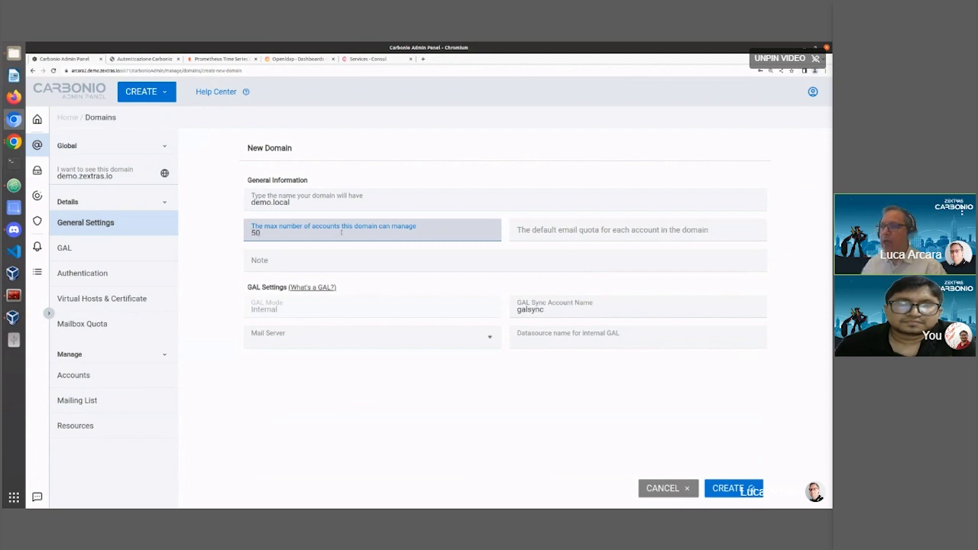
pyautogui.press('Tab')
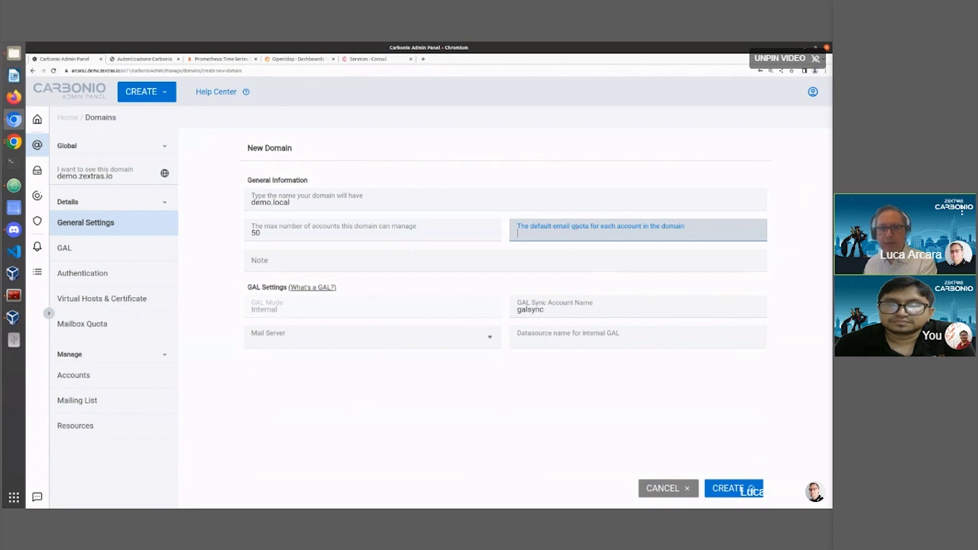
pyautogui.write('5000000')
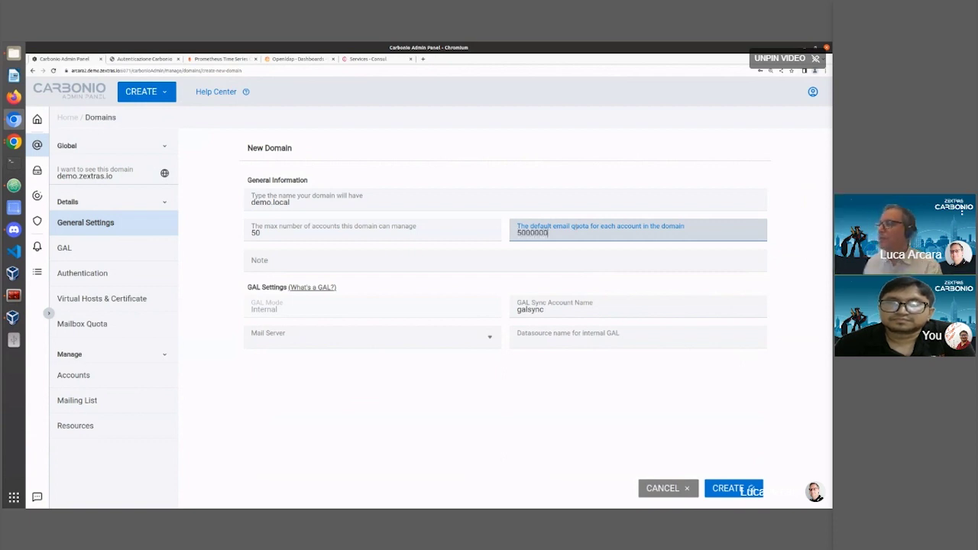
pyautogui.write('0')
pyautogui.click(733, 490)
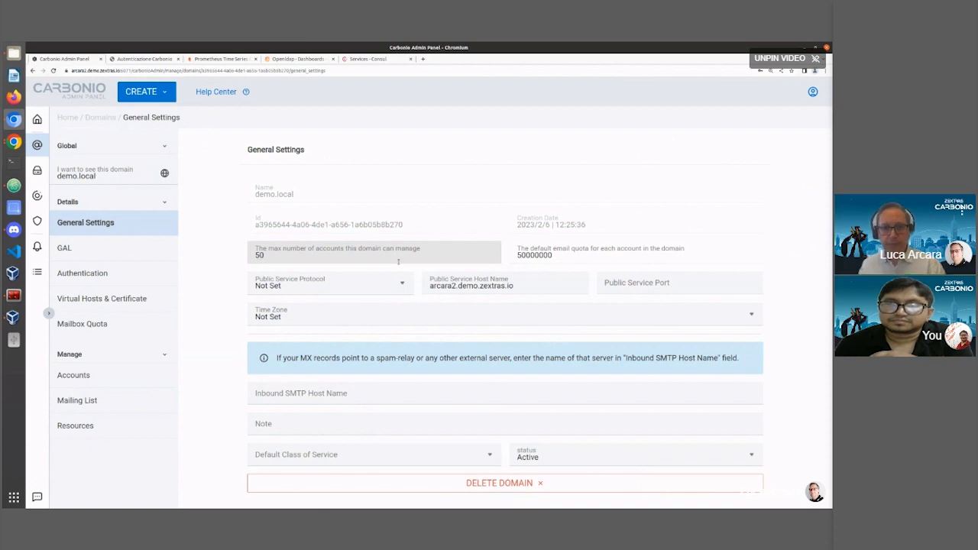
# Go to the Classes of Service and create a new COS named 1GB
pyautogui.moveTo(39, 149)
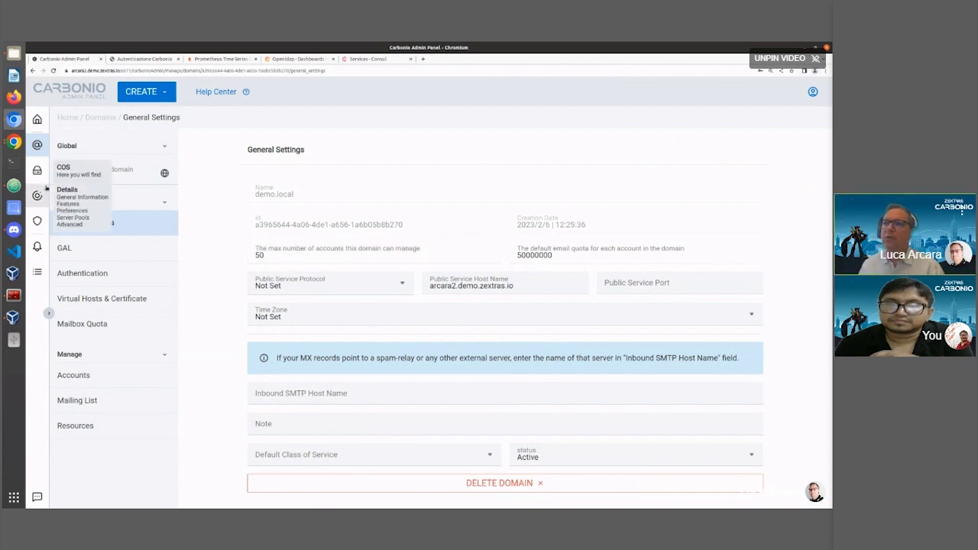
pyautogui.click(40, 197)
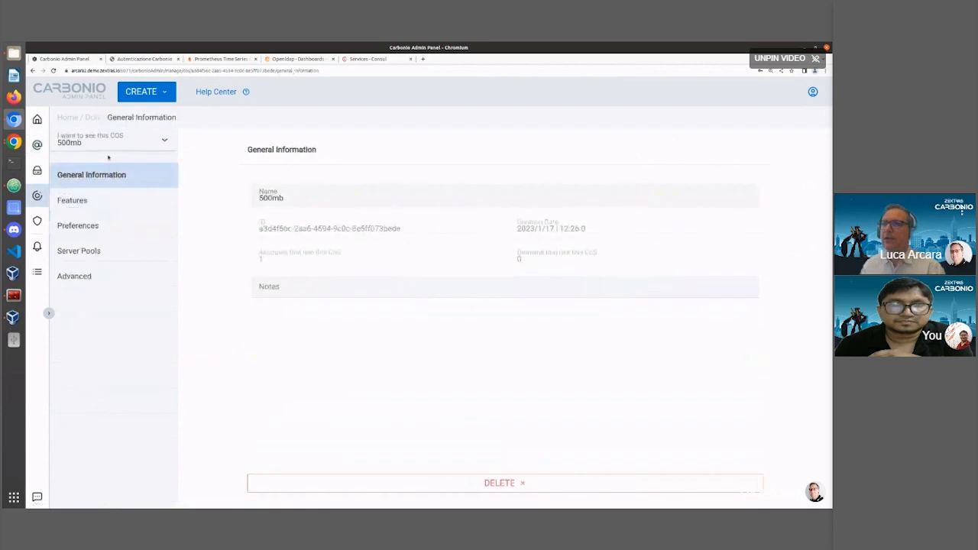
pyautogui.click(142, 92)
pyautogui.click(154, 134)
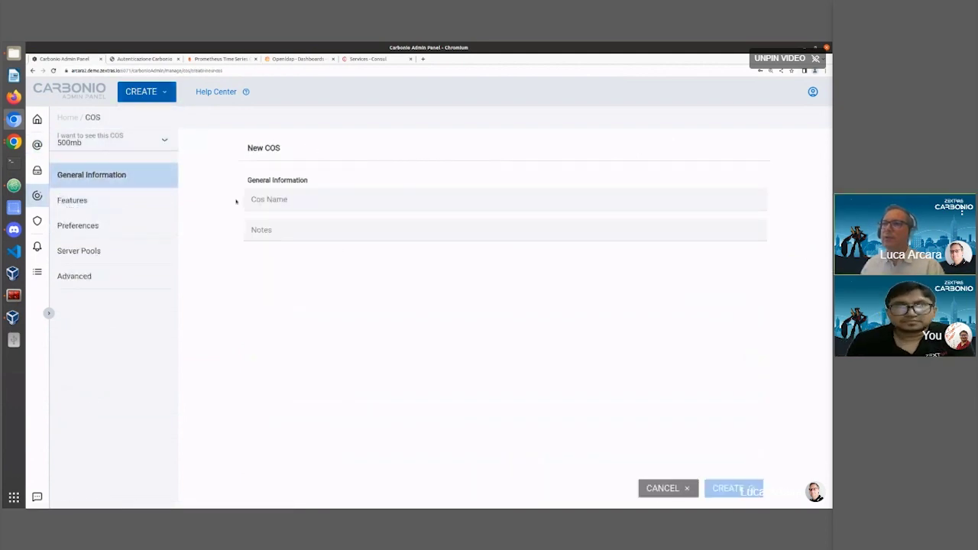
pyautogui.click(265, 197)
pyautogui.write('1GB')
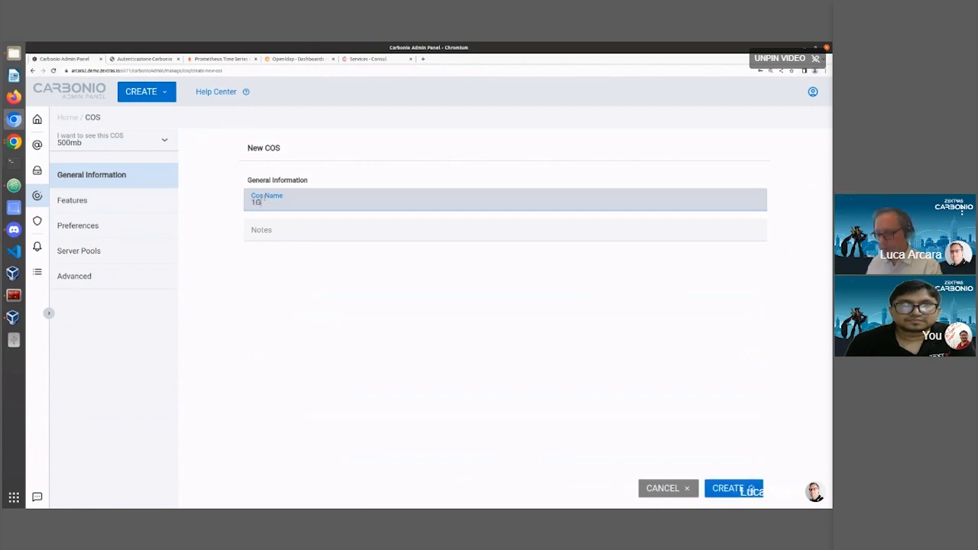
pyautogui.click(720, 490)
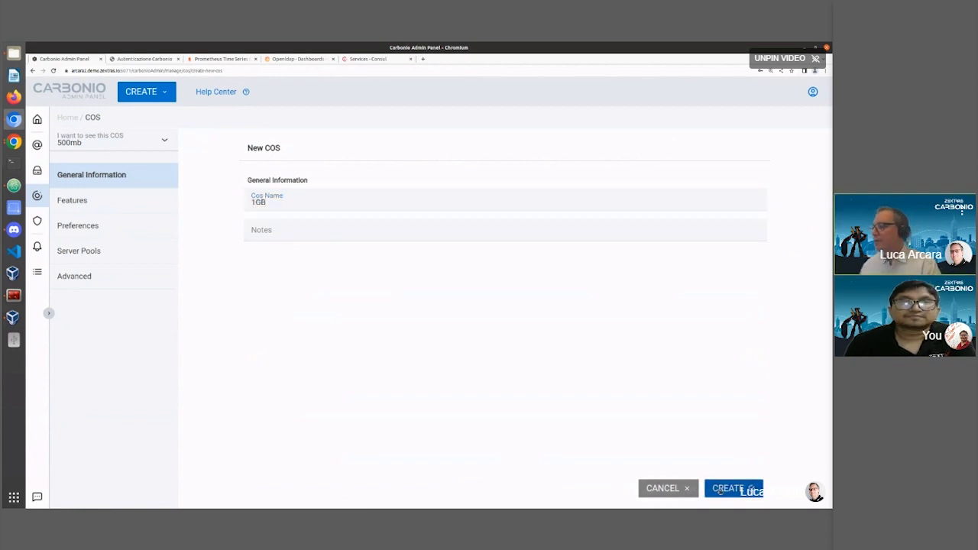
# Open the existing 1gb class of service and review its Features and Preferences settings
pyautogui.click(118, 140)
pyautogui.click(115, 167)
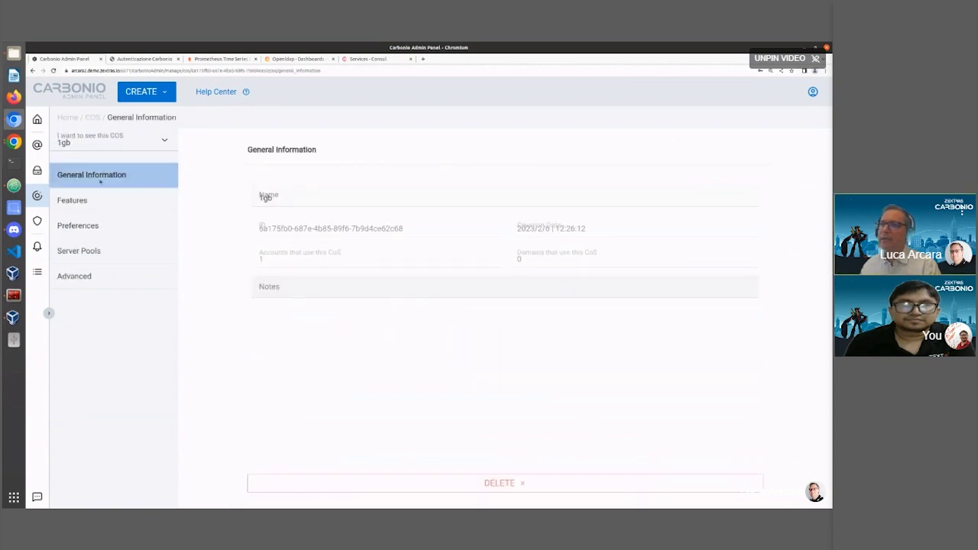
pyautogui.click(92, 201)
pyautogui.click(97, 225)
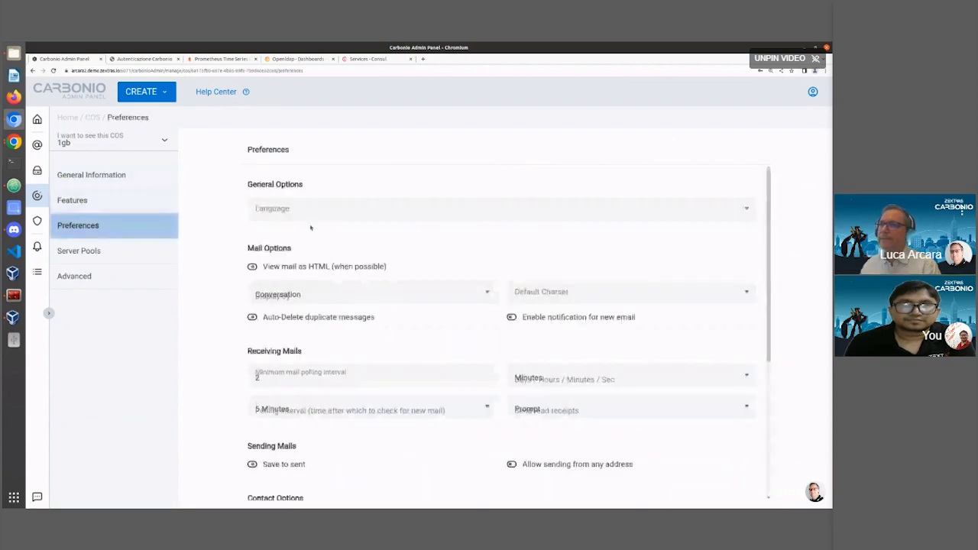
pyautogui.scroll(-5, 348, 243)
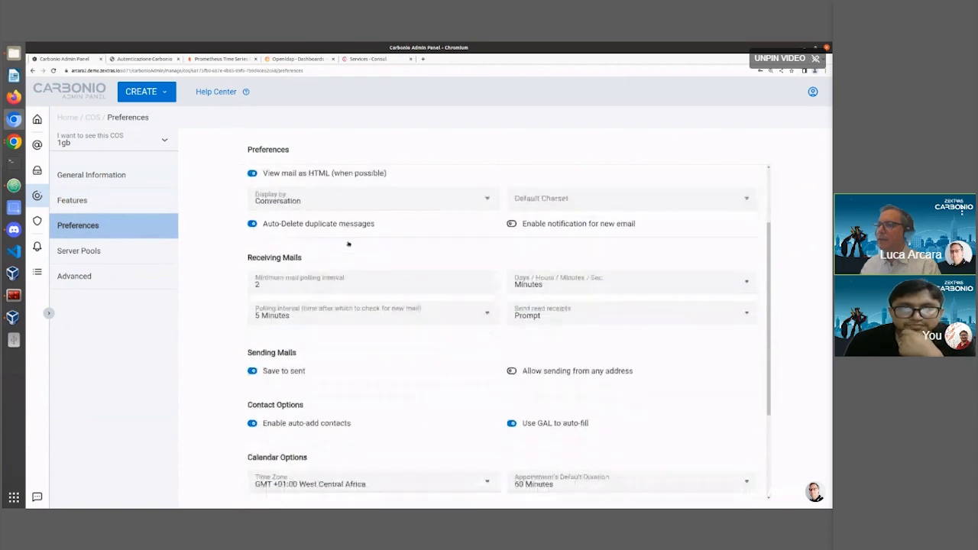
pyautogui.scroll(2, 436, 267)
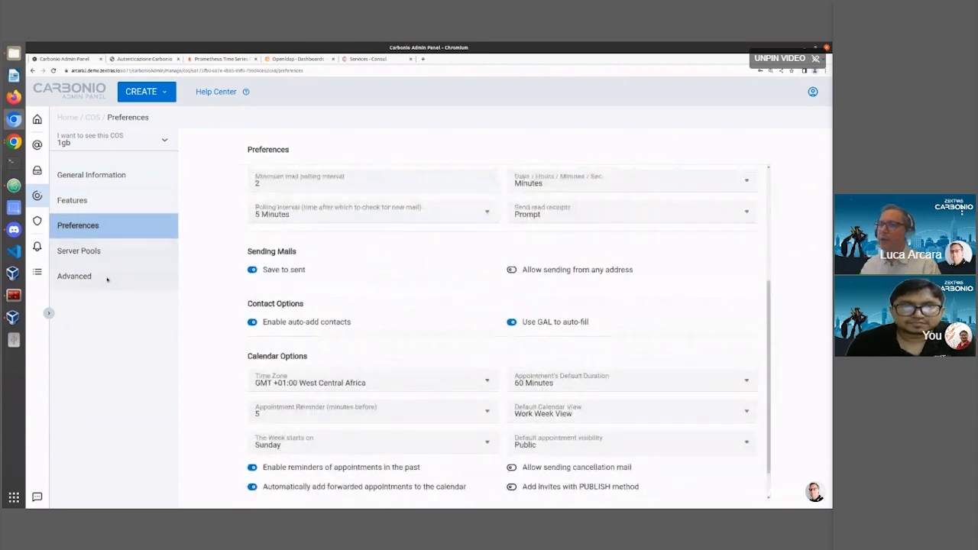
pyautogui.click(110, 276)
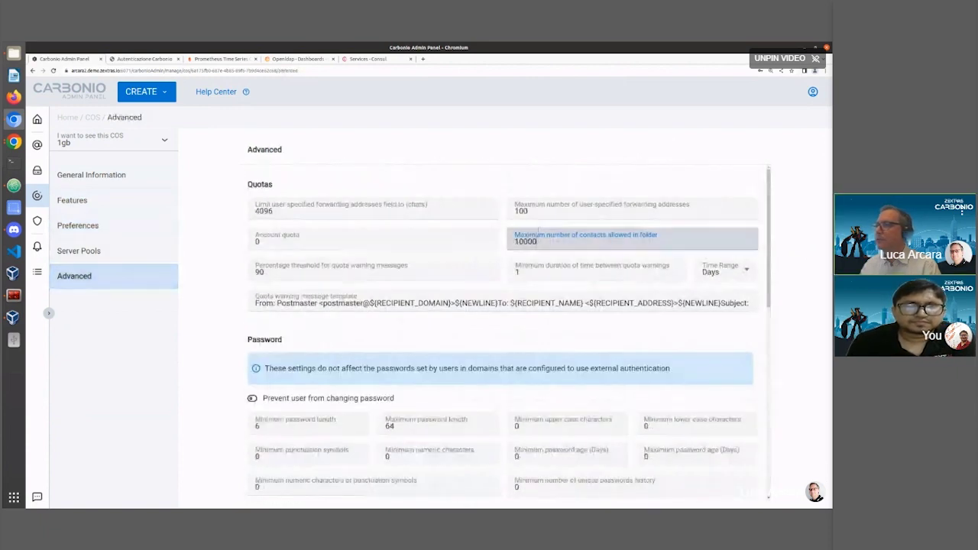
pyautogui.click(549, 240)
pyautogui.click(376, 243)
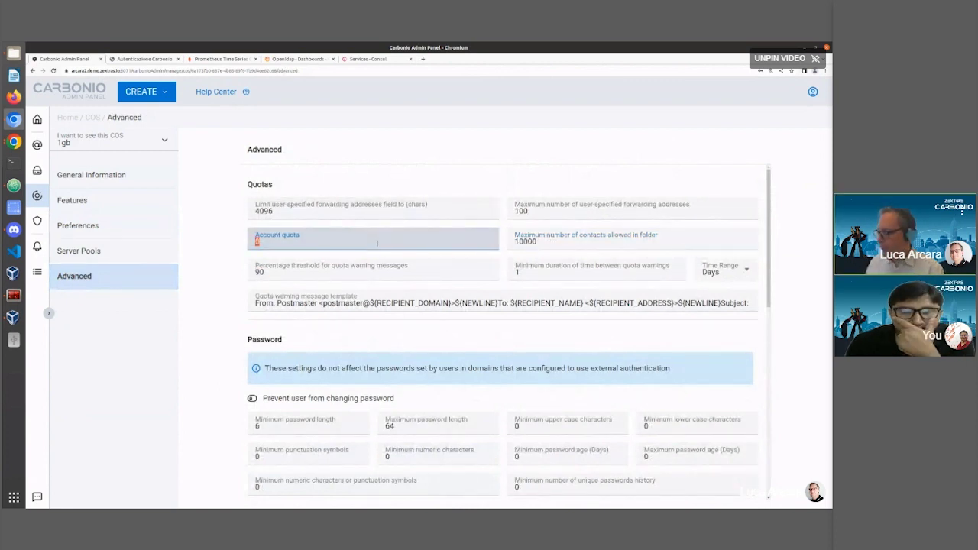
pyautogui.write('100000000000')
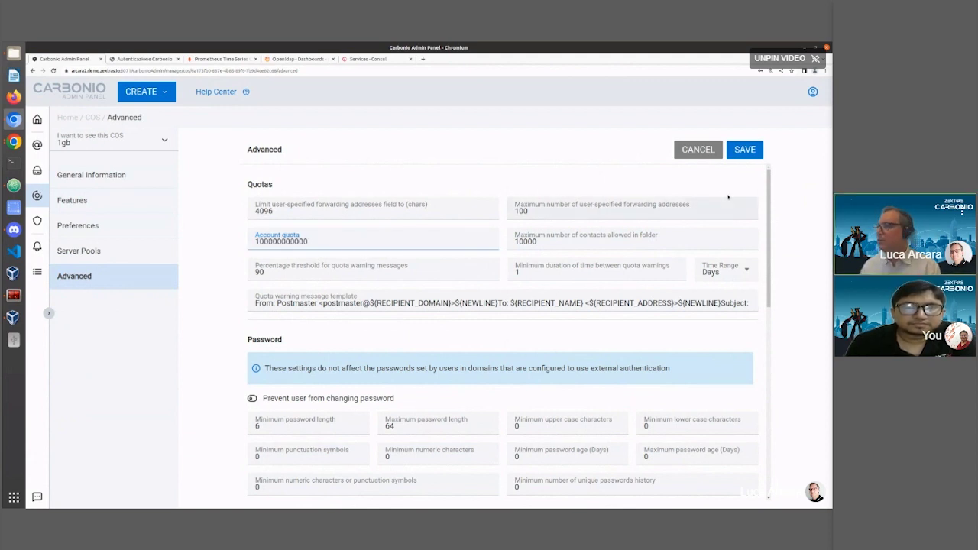
pyautogui.click(754, 155)
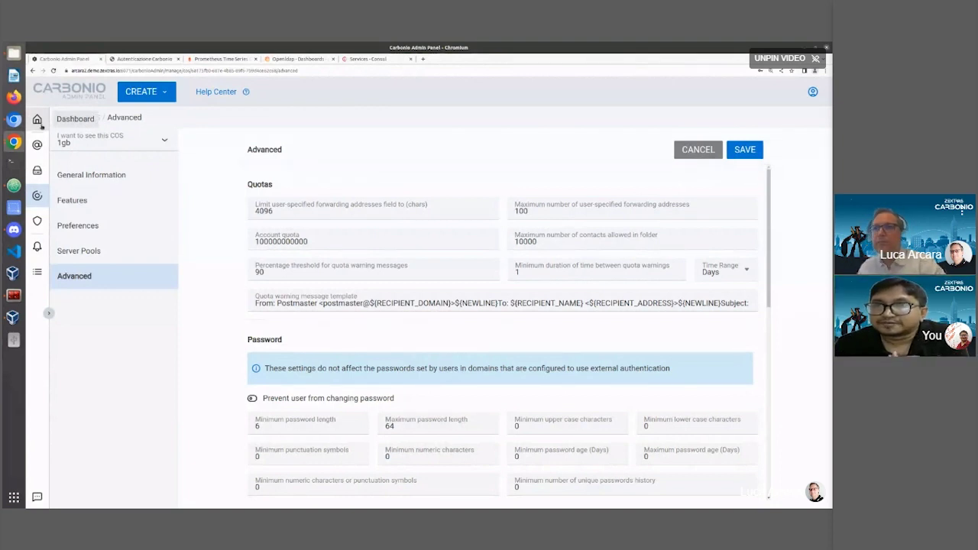
# Go to the Domains section, select demo.zextras.io and examine its mailbox quota settings and per-account usage
pyautogui.moveTo(37, 145)
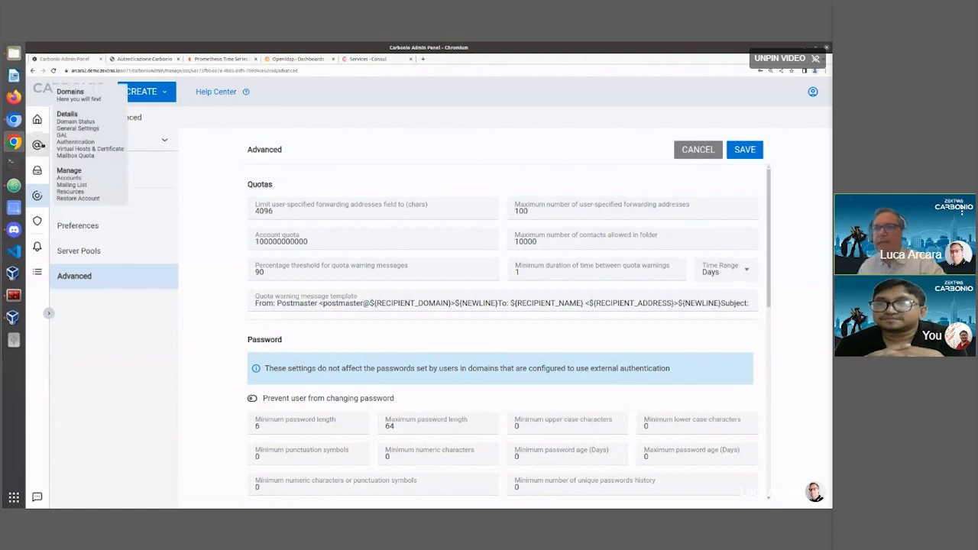
pyautogui.click(74, 159)
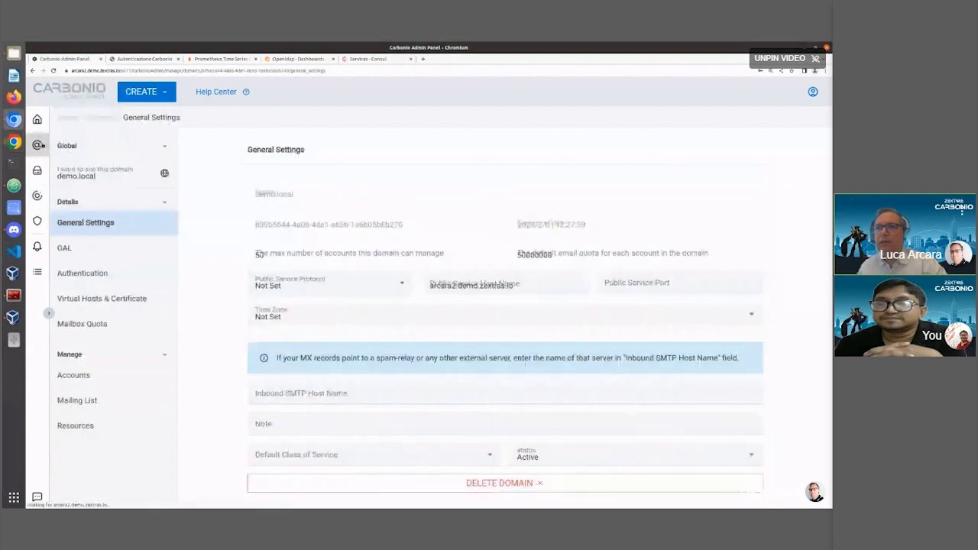
pyautogui.click(104, 174)
pyautogui.click(93, 239)
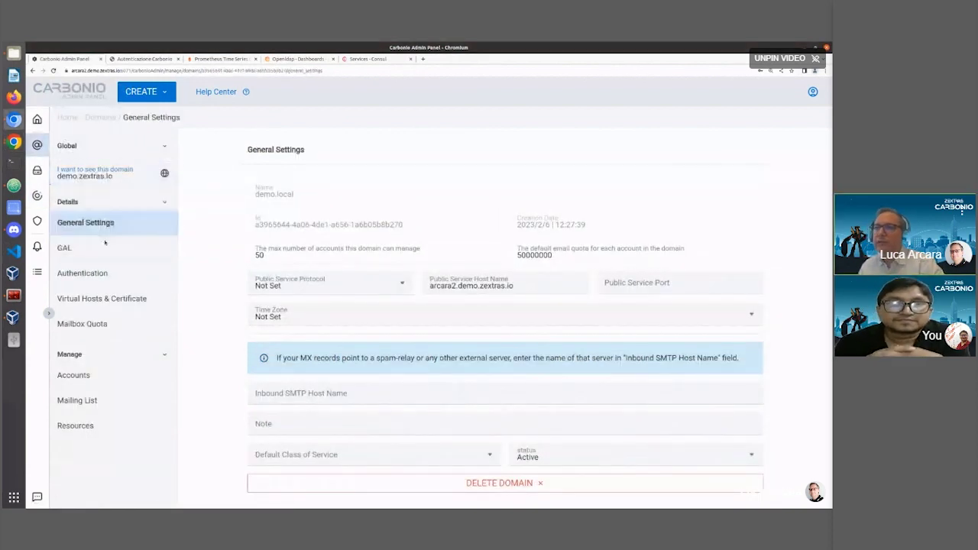
pyautogui.click(97, 324)
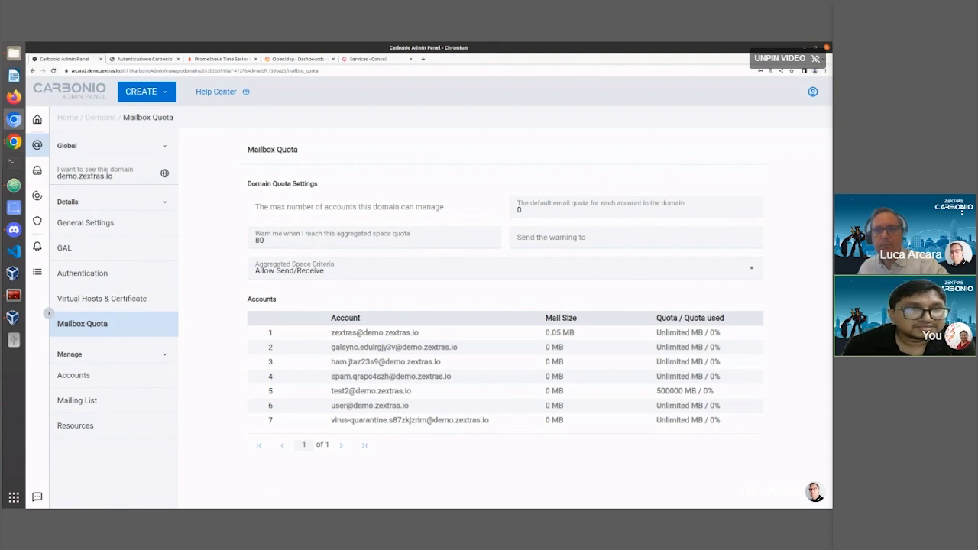
# Try External LDAP as the authentication method for demo.zextras.io, with the fallback to local password management turned off
pyautogui.click(122, 273)
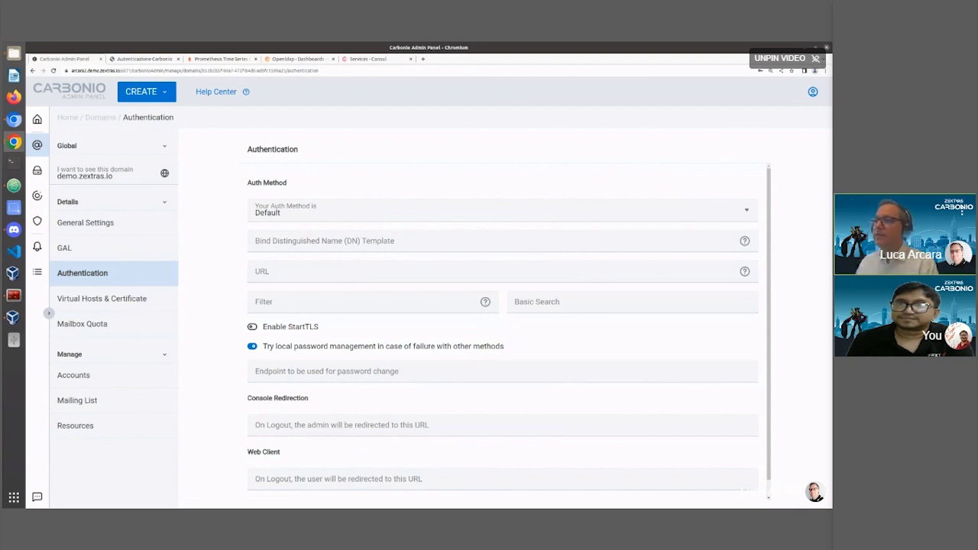
pyautogui.click(343, 215)
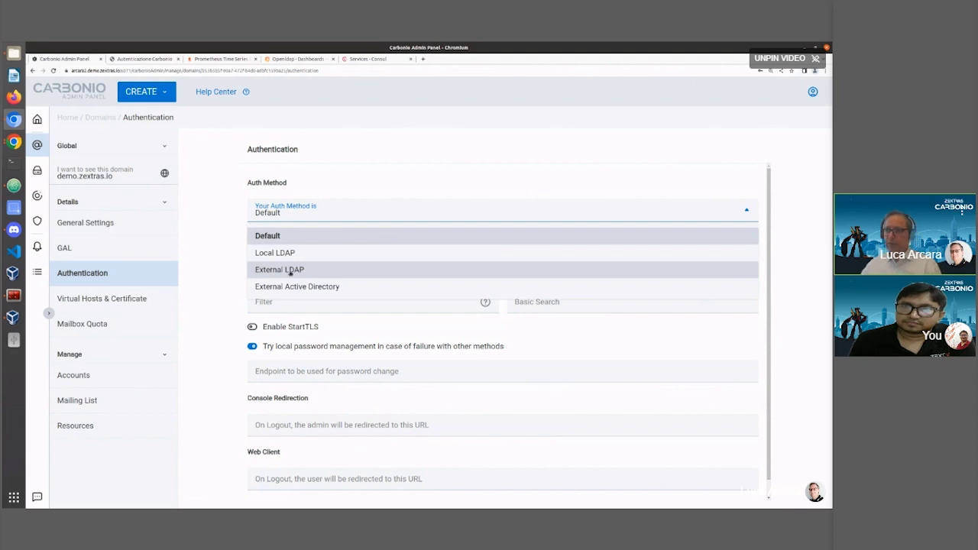
pyautogui.click(301, 273)
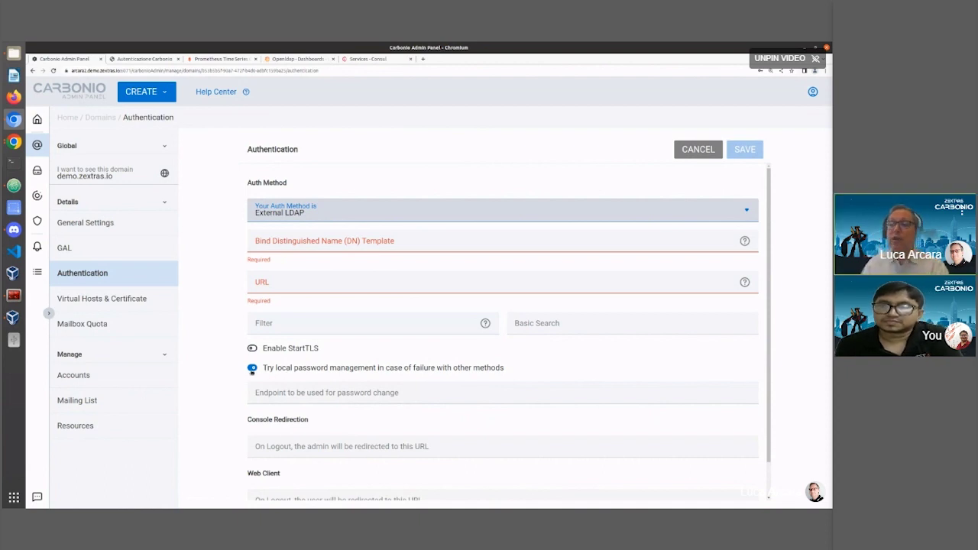
pyautogui.click(253, 368)
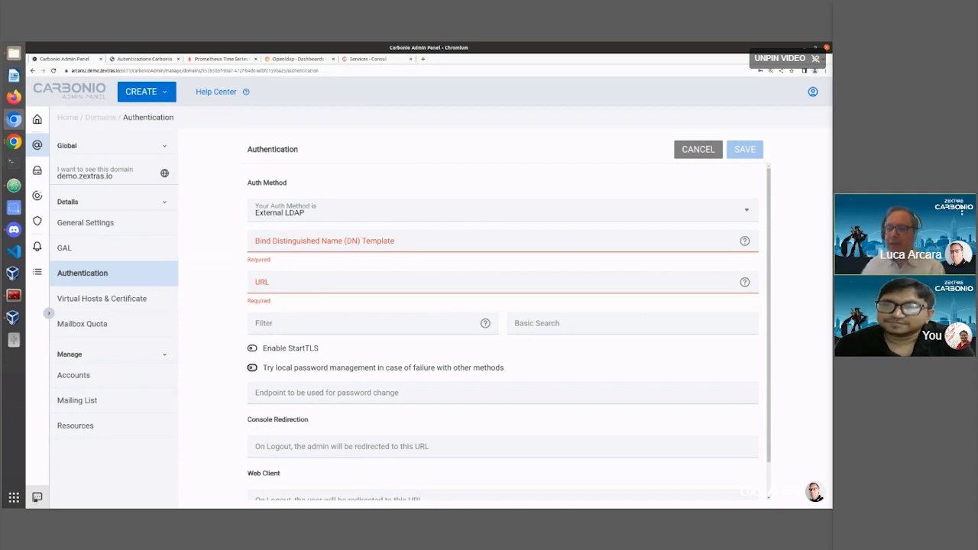
# View the feedback form with the details it collects, and close it without sending anything
pyautogui.click(37, 497)
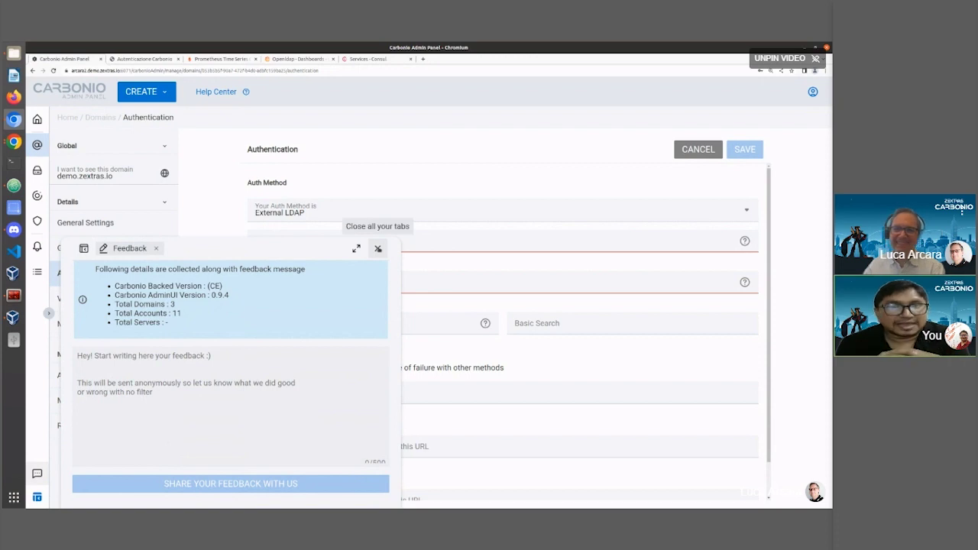
pyautogui.click(377, 249)
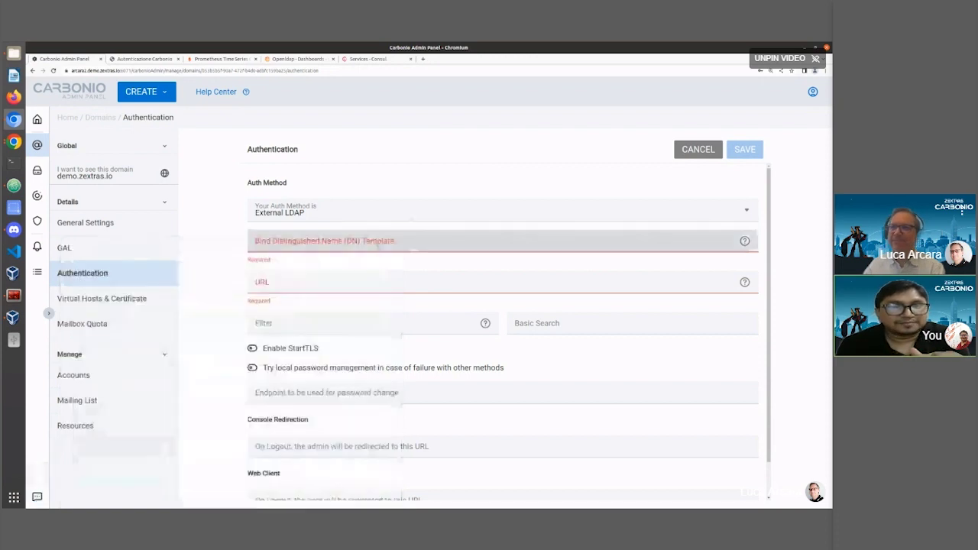
# Return to the Dashboard, leaving the domain's authentication page without saving its changes
pyautogui.click(37, 119)
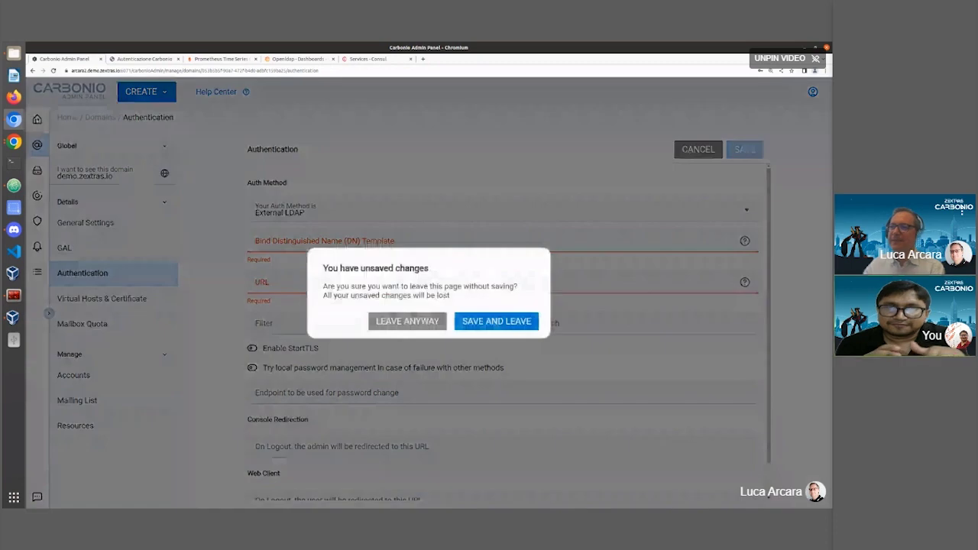
pyautogui.click(396, 323)
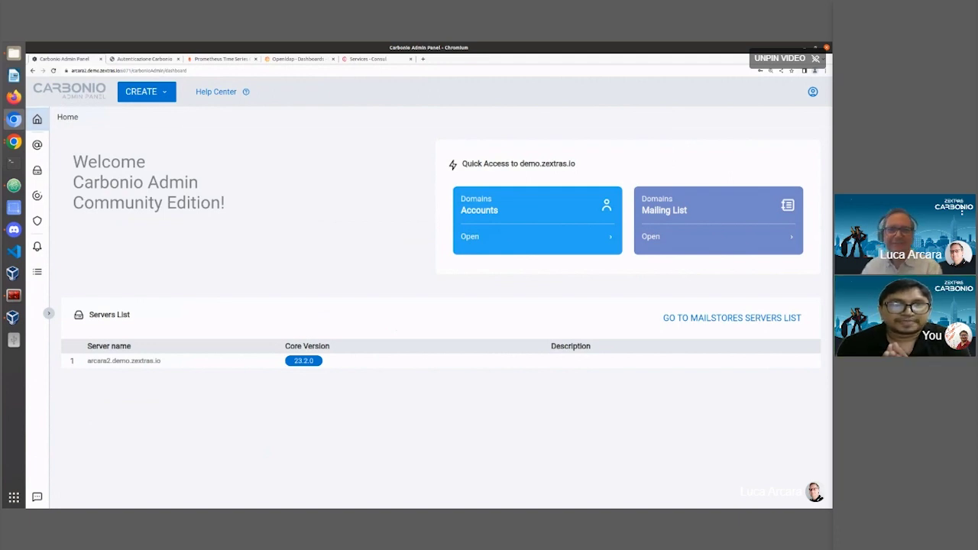
pyautogui.hotkey('alt', 'Tab')
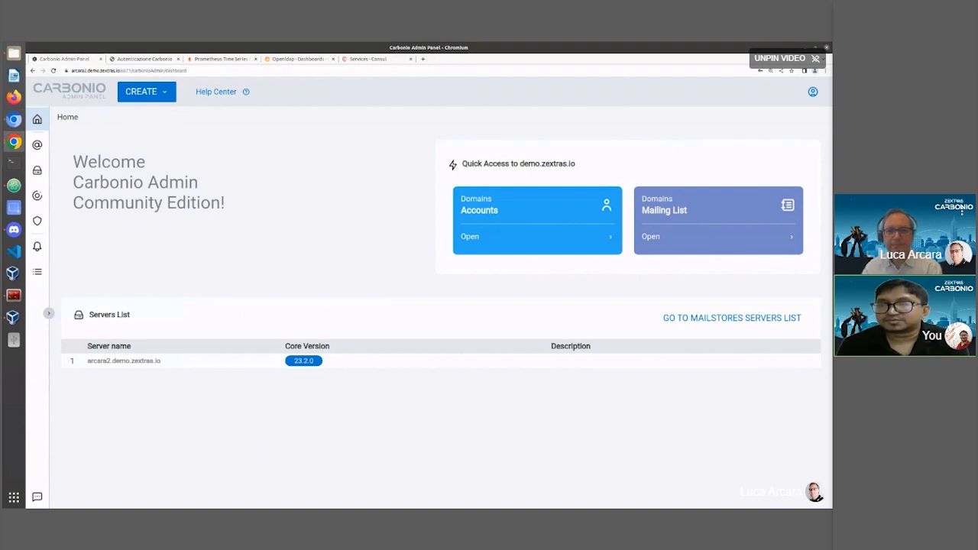